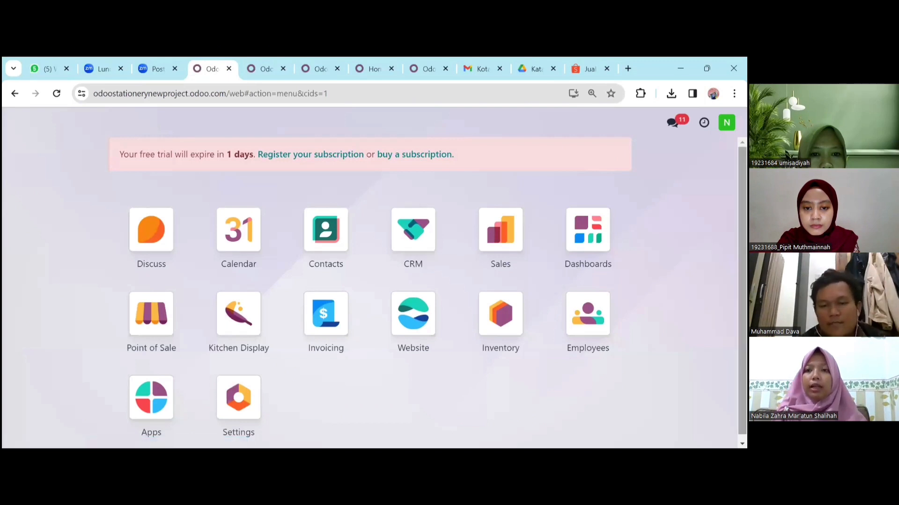
# Step: Go to the Inventory app's receipt transfers and create a new receipt
pyautogui.scroll(-1, 370, 290)
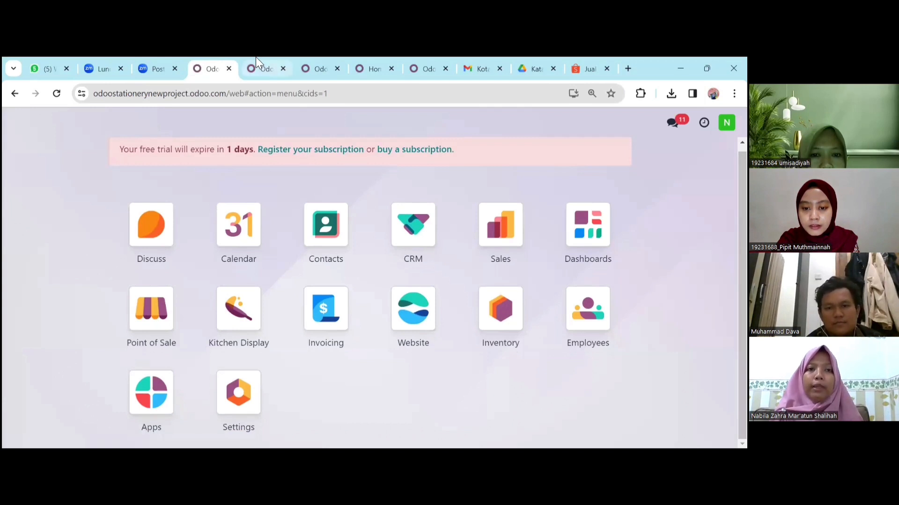
pyautogui.click(257, 69)
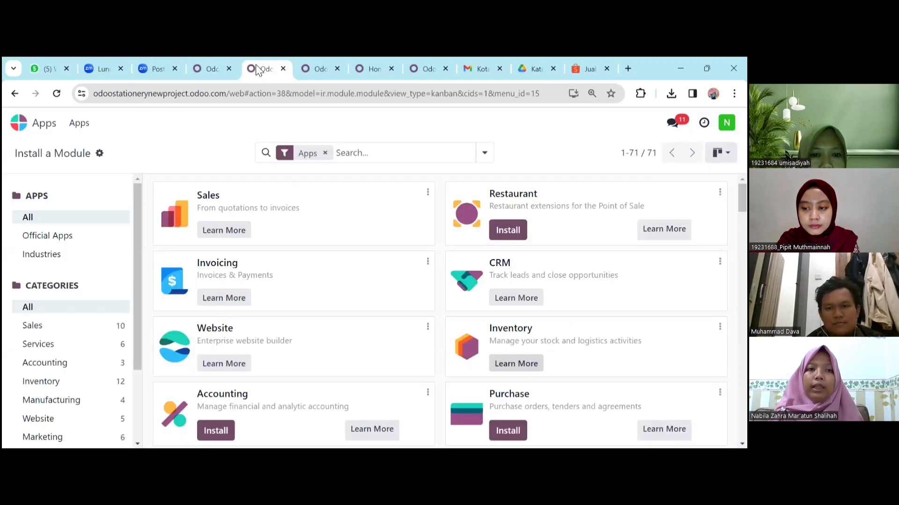
pyautogui.click(309, 60)
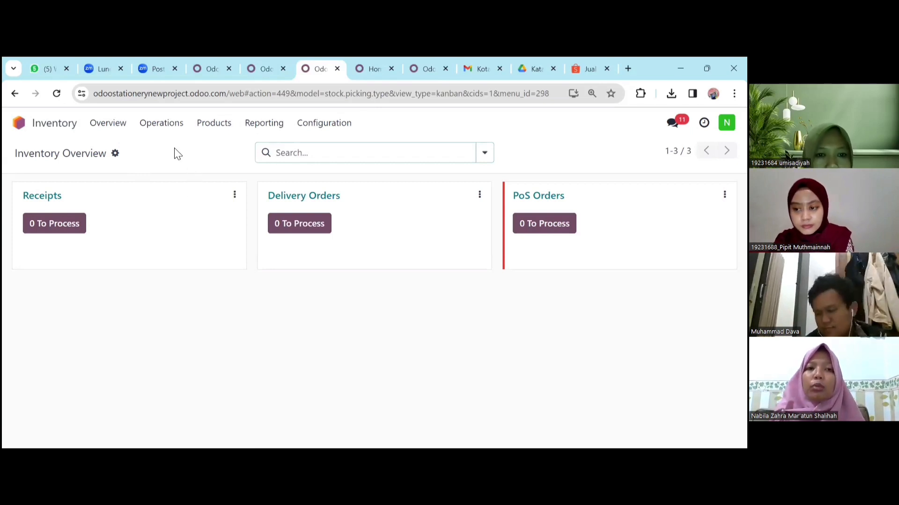
pyautogui.click(171, 128)
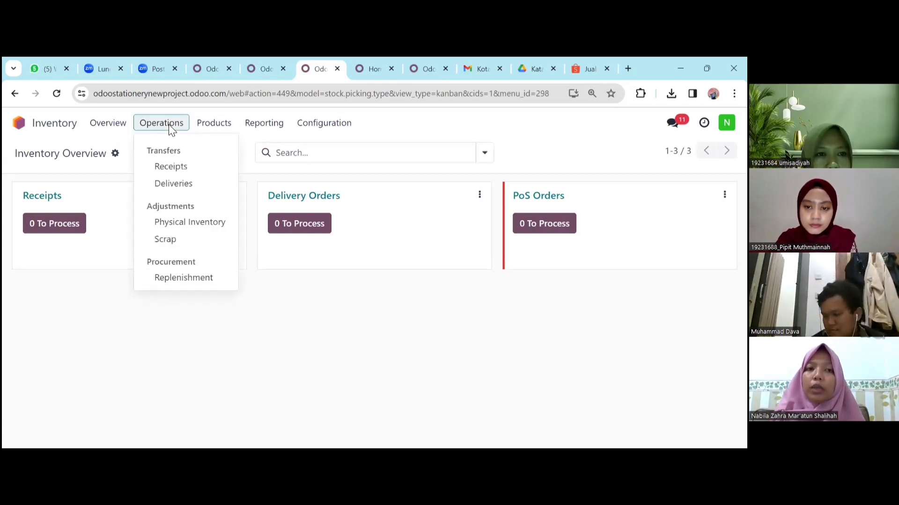
pyautogui.click(184, 169)
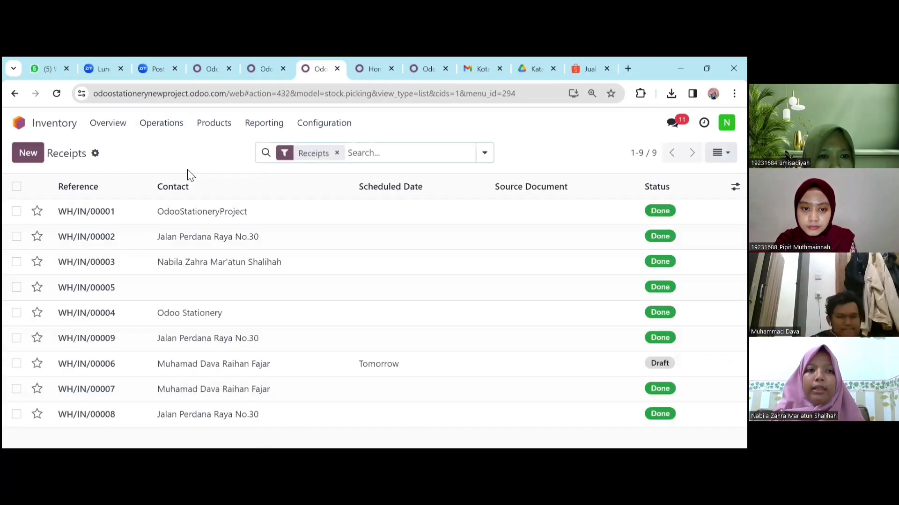
pyautogui.click(26, 157)
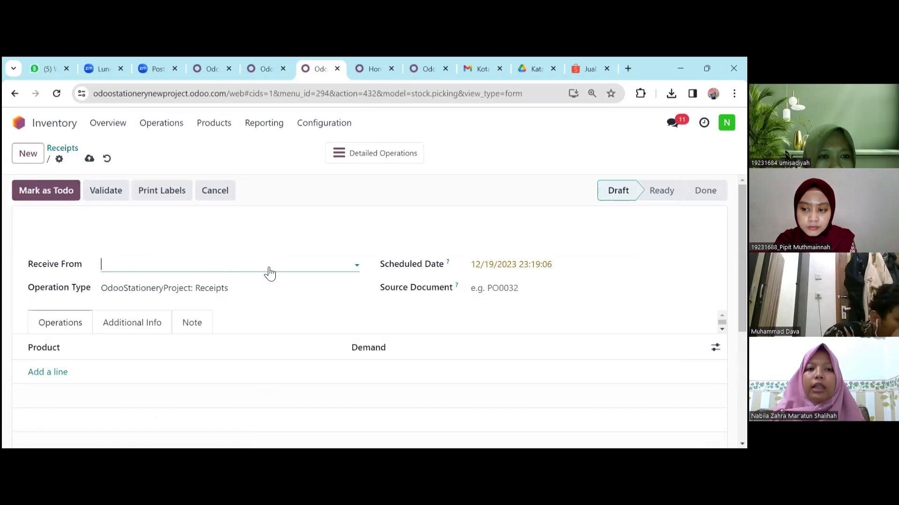
# Step: Choose the contact the receipt comes from, keep the Receipts operation type, and schedule it for 12/20/2023
pyautogui.click(269, 273)
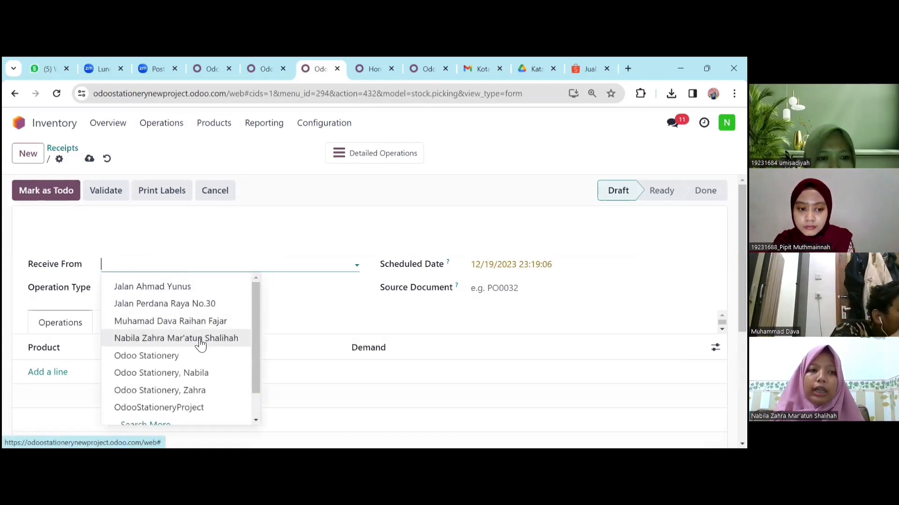
pyautogui.click(200, 342)
pyautogui.click(242, 296)
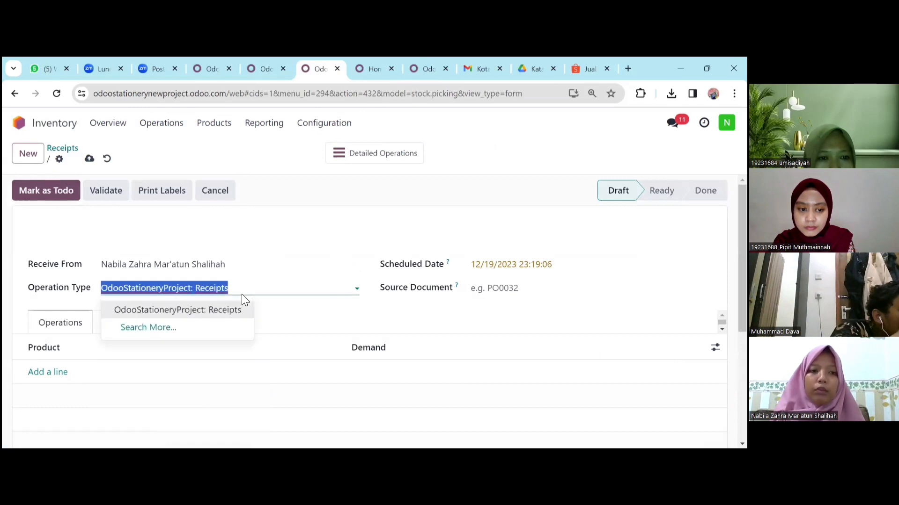
pyautogui.click(489, 265)
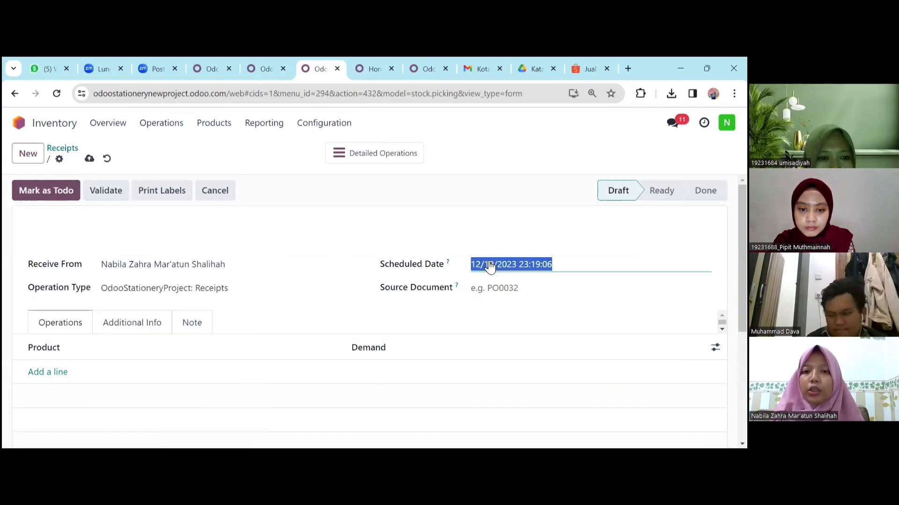
pyautogui.click(352, 298)
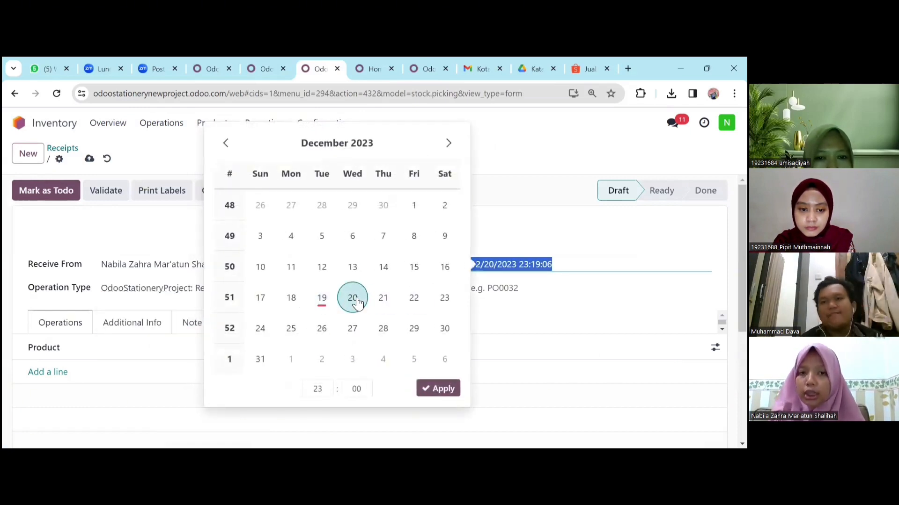
pyautogui.click(428, 389)
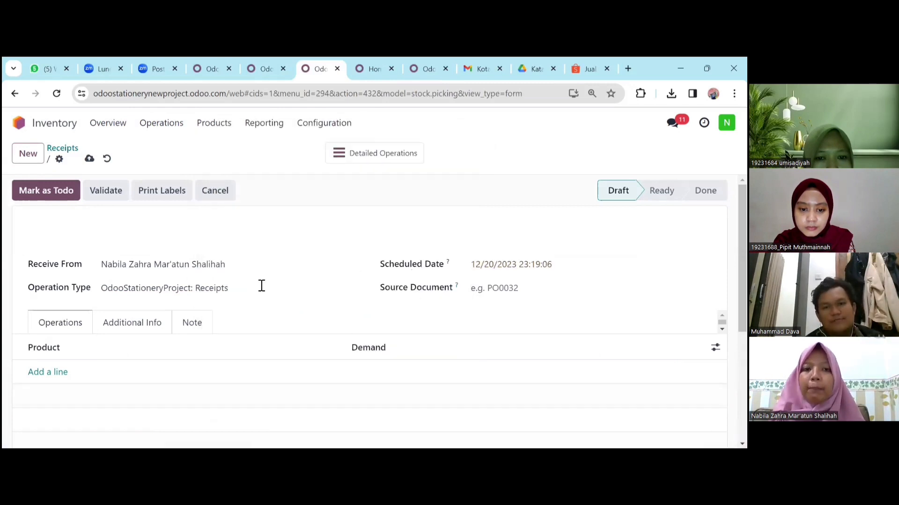
# Step: Add the product Deli Correction Tape / Tip Ex Kertas / Pita Koreksi 20 30 Meter to the receipt with a demand of 15
pyautogui.click(54, 373)
pyautogui.click(188, 376)
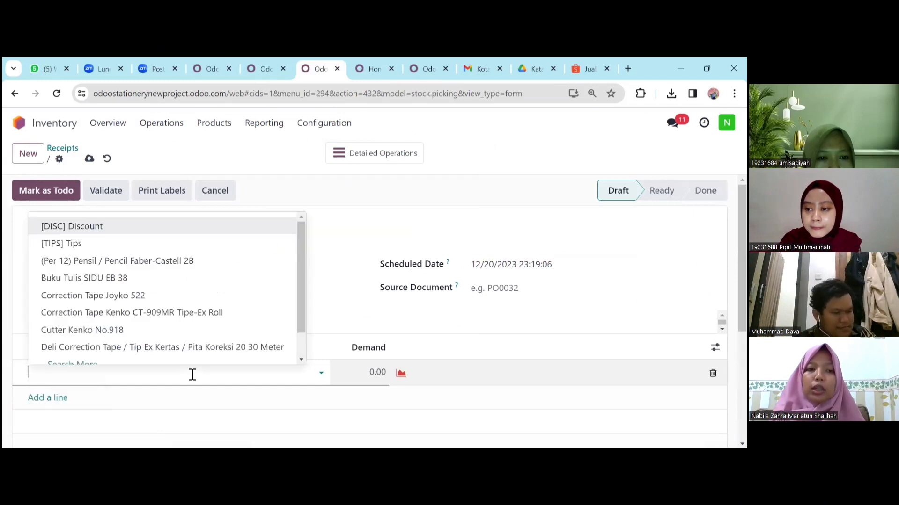
pyautogui.click(176, 347)
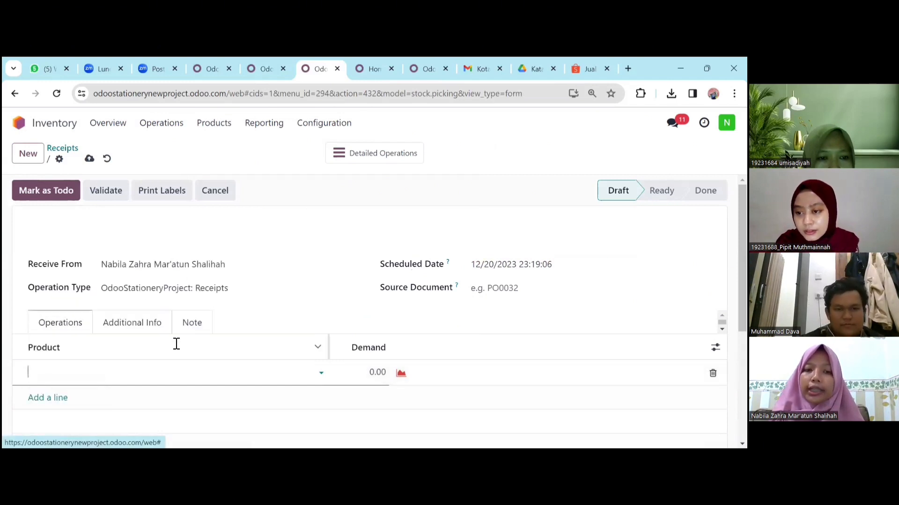
pyautogui.click(510, 371)
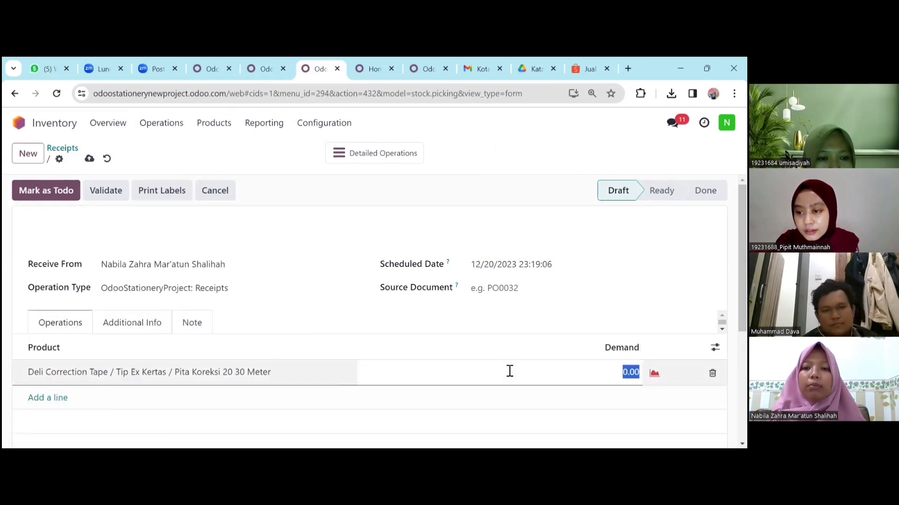
pyautogui.write('15')
pyautogui.click(562, 292)
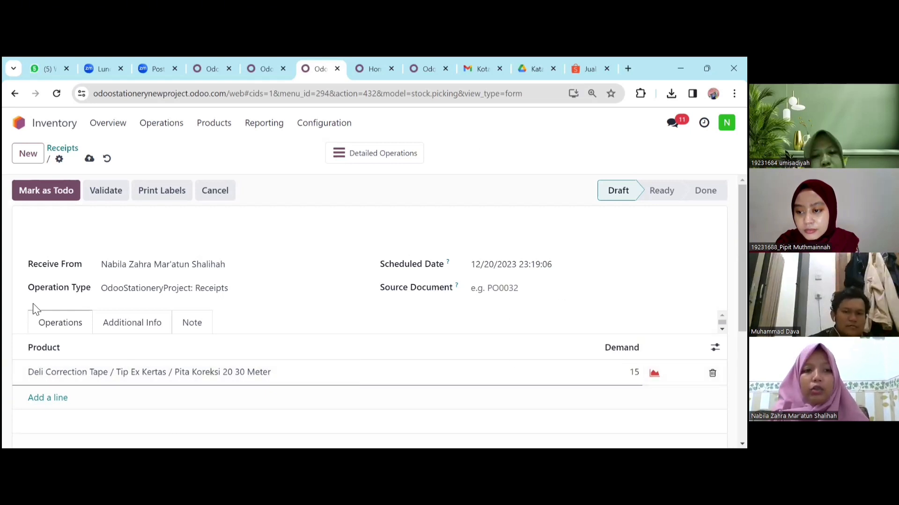
# Step: Add a second receipt line for Cutter Kenko No.918 with a demand of 5
pyautogui.click(38, 402)
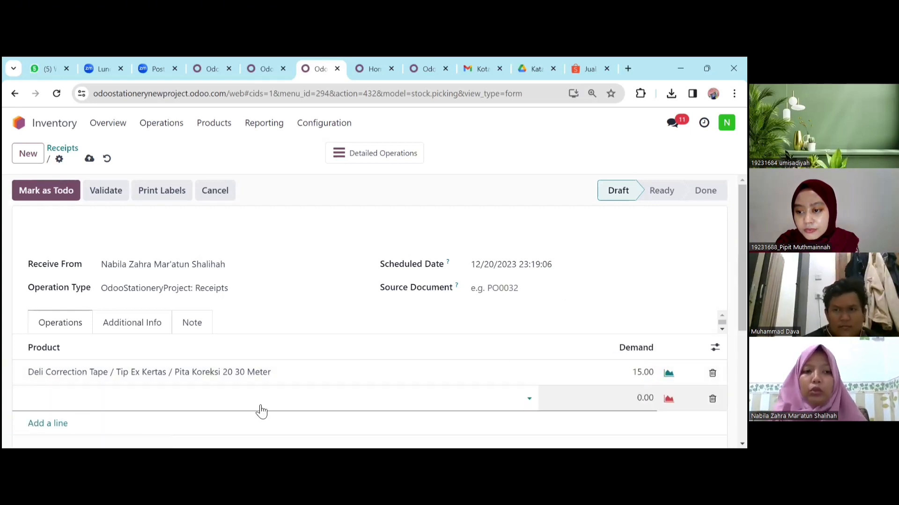
pyautogui.click(163, 404)
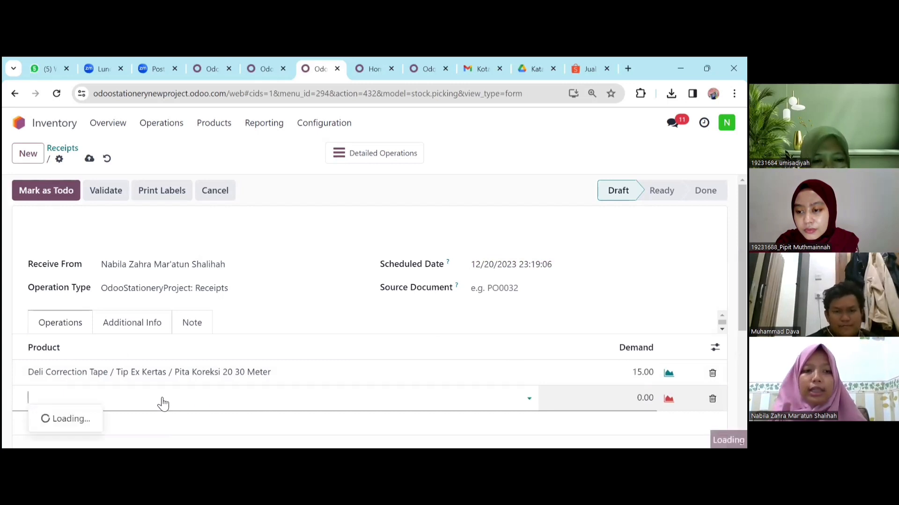
pyautogui.click(95, 360)
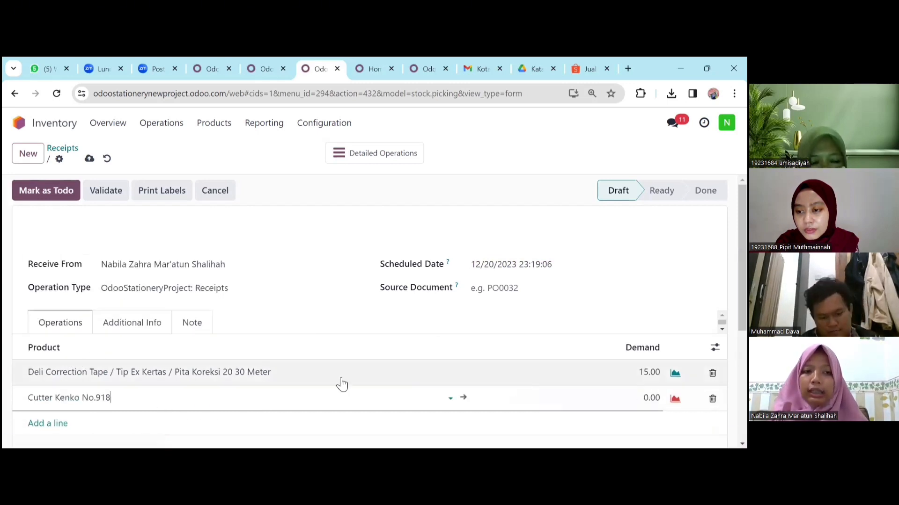
pyautogui.press('Tab')
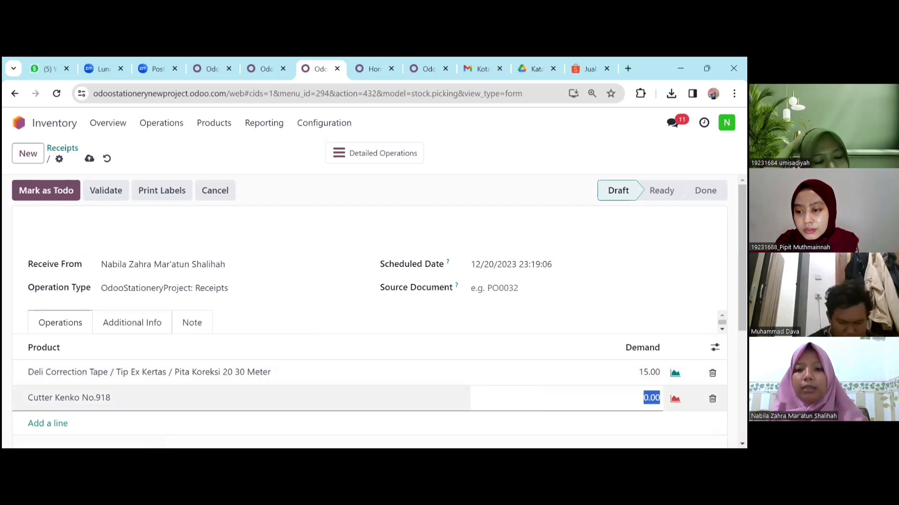
pyautogui.write('5')
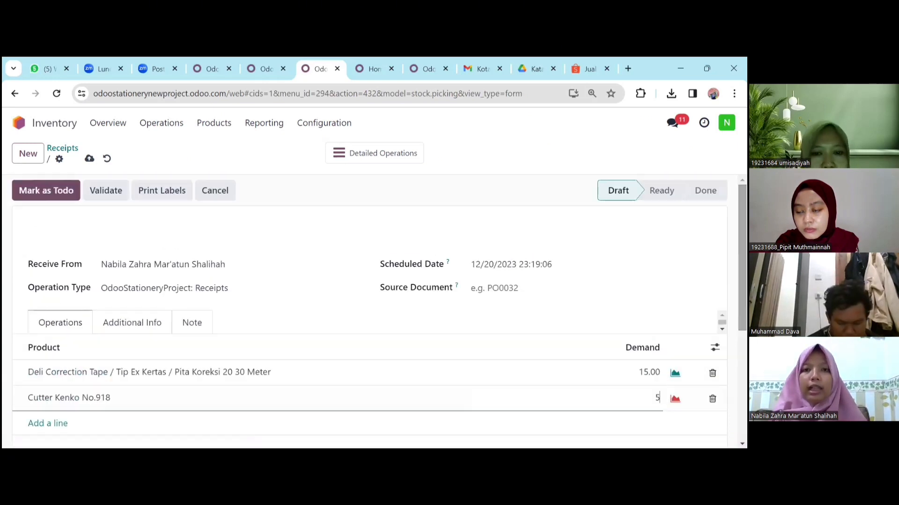
# Step: Mark the receipt as todo and validate it from the inventory overview's receipts awaiting processing
pyautogui.click(62, 195)
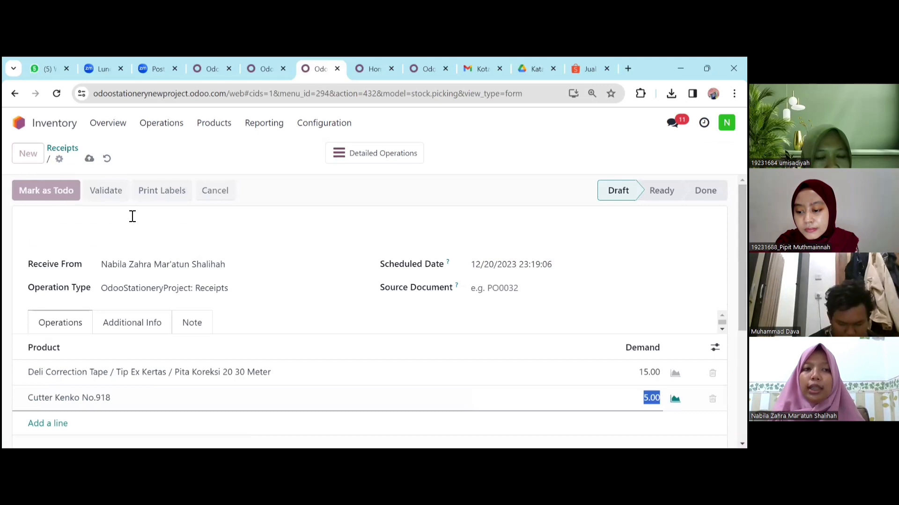
pyautogui.click(120, 132)
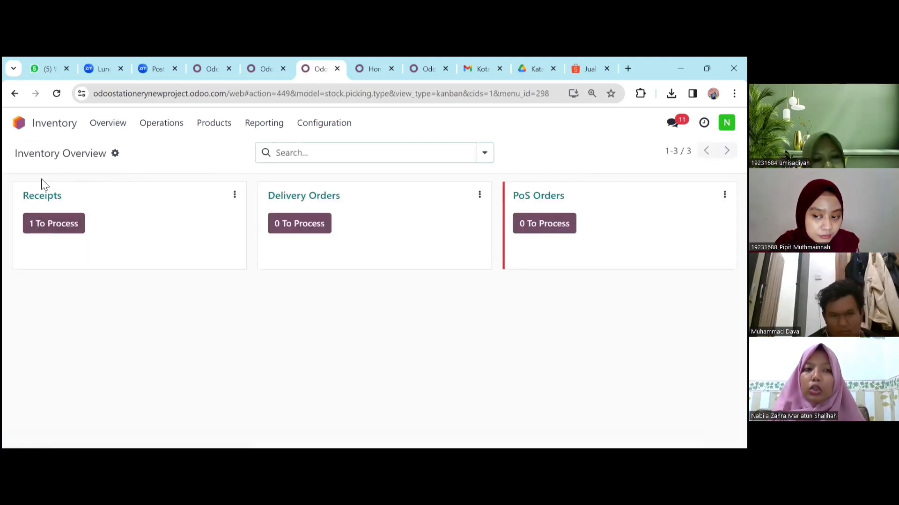
pyautogui.click(47, 230)
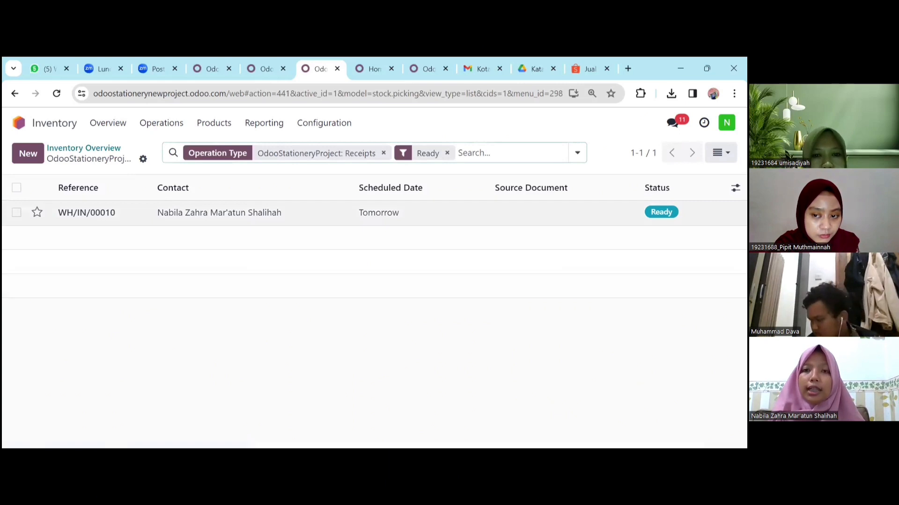
pyautogui.click(303, 218)
pyautogui.click(28, 192)
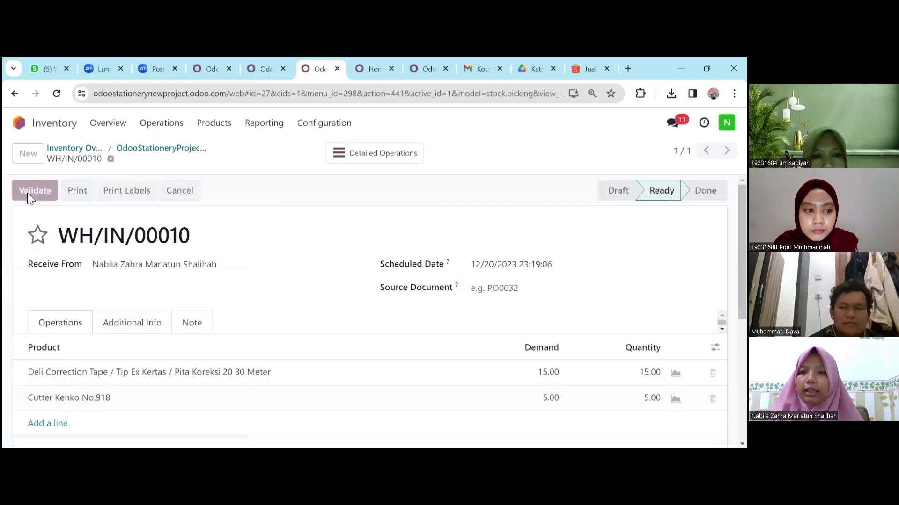
# Step: Return to the inventory overview and create a new delivery order under the delivery transfers
pyautogui.click(110, 125)
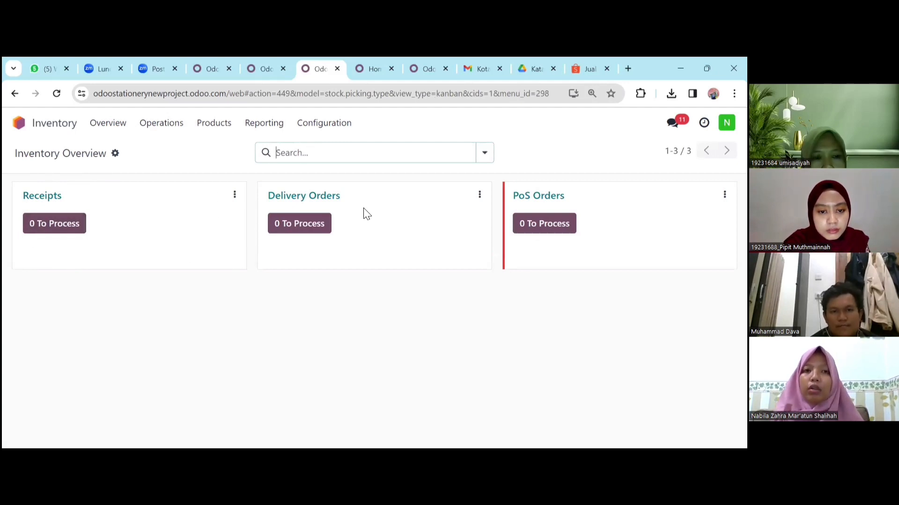
pyautogui.click(176, 130)
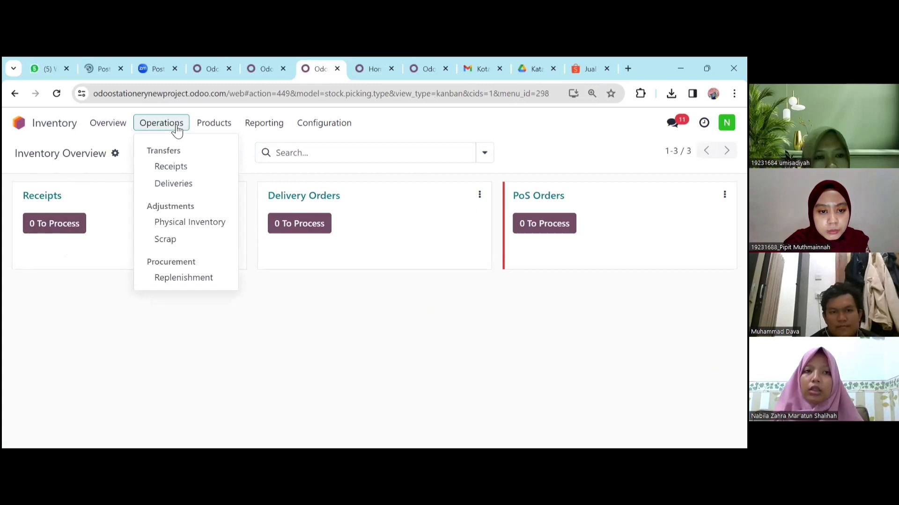
pyautogui.click(196, 187)
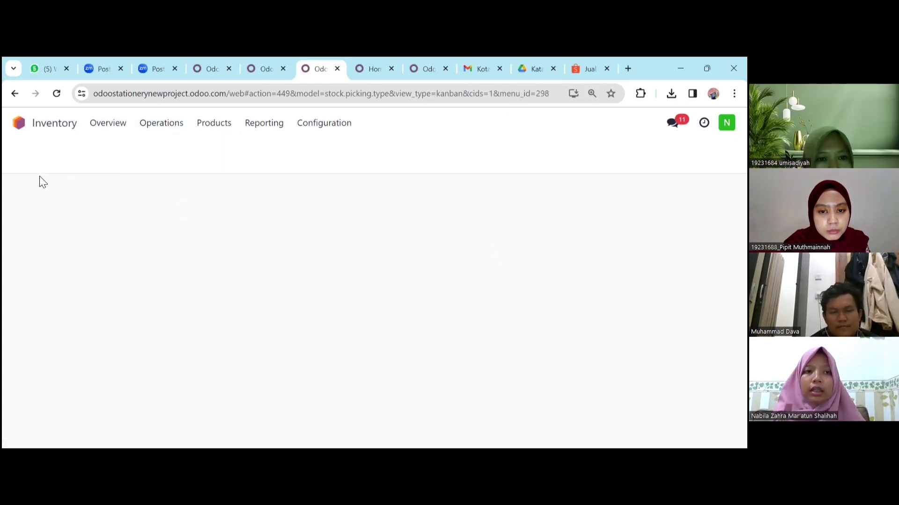
pyautogui.click(26, 154)
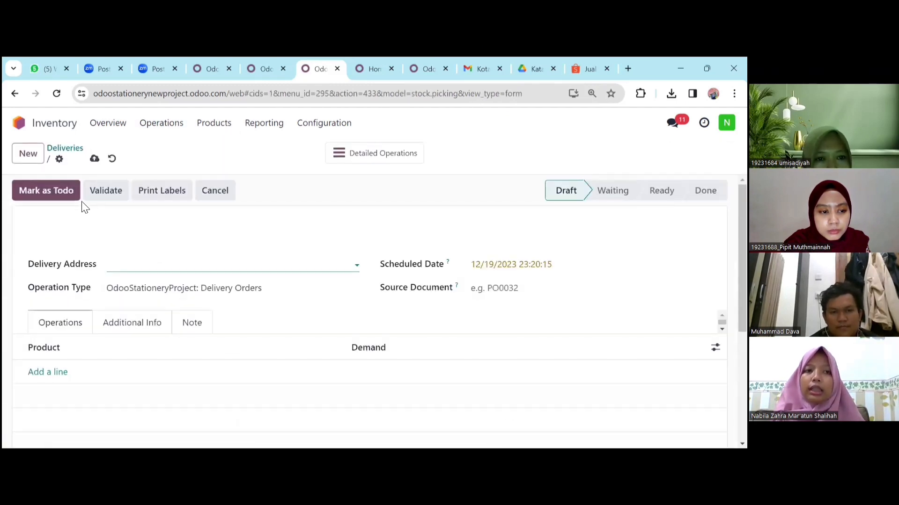
# Step: Choose the customer's delivery address for the delivery order and schedule it for 12/20/2023
pyautogui.click(144, 263)
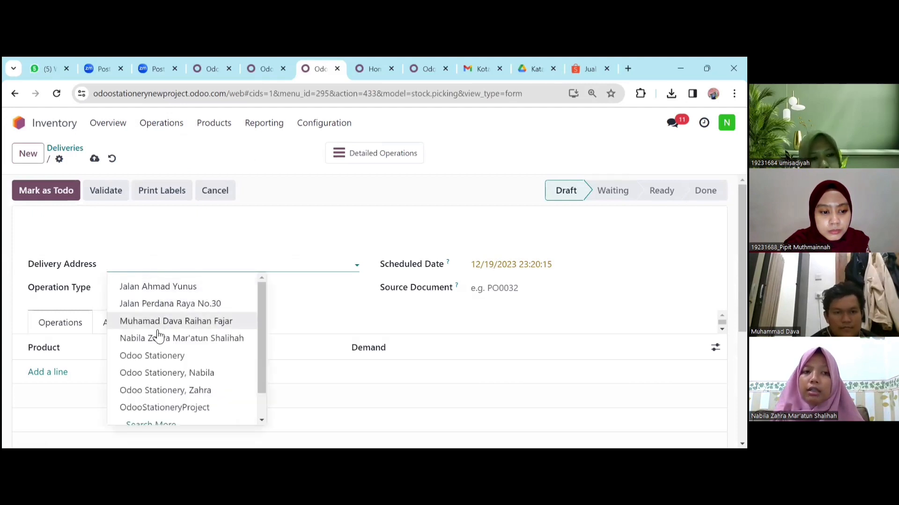
pyautogui.click(169, 305)
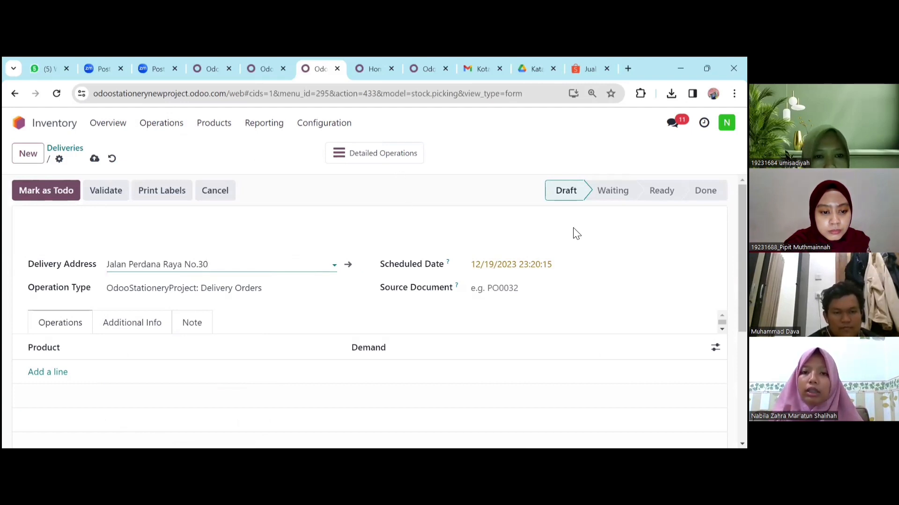
pyautogui.click(521, 265)
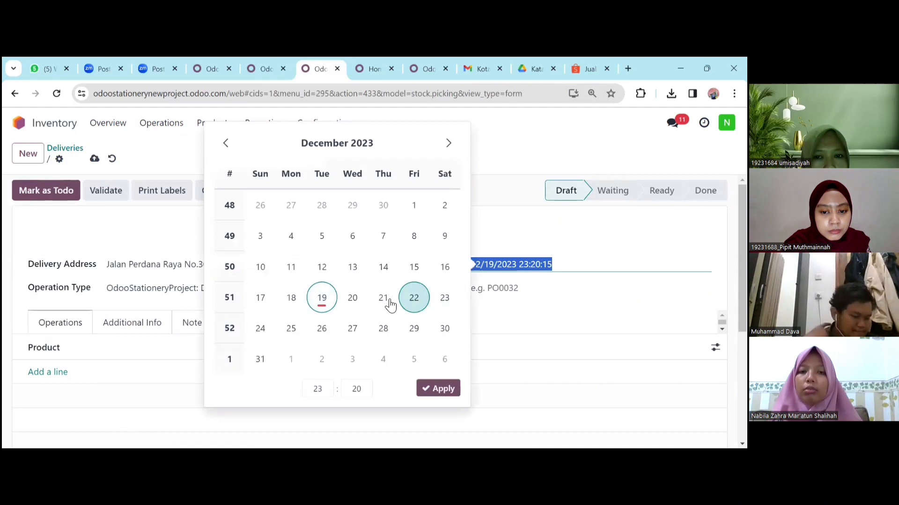
pyautogui.click(352, 299)
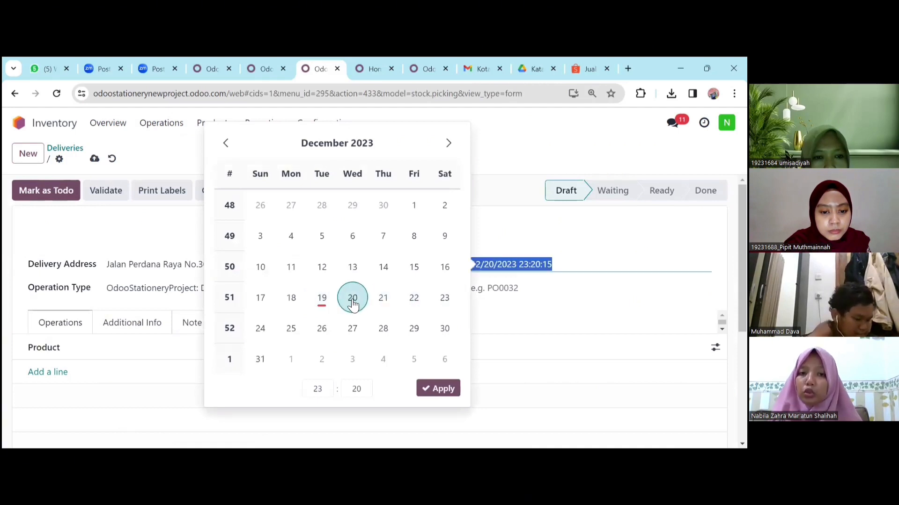
pyautogui.click(435, 389)
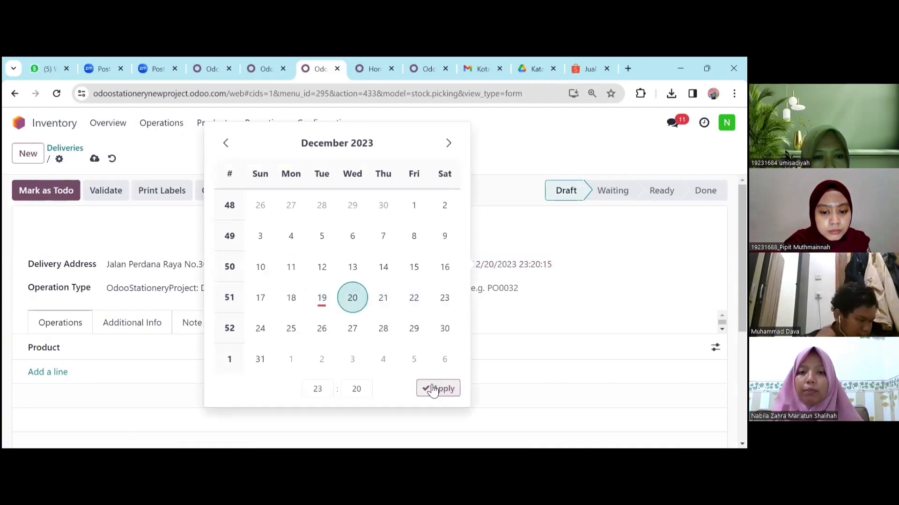
# Step: Add a delivery line for (Per 12) Pensil / Pencil Faber-Castell 2B with a demand of 20
pyautogui.click(58, 372)
pyautogui.click(157, 373)
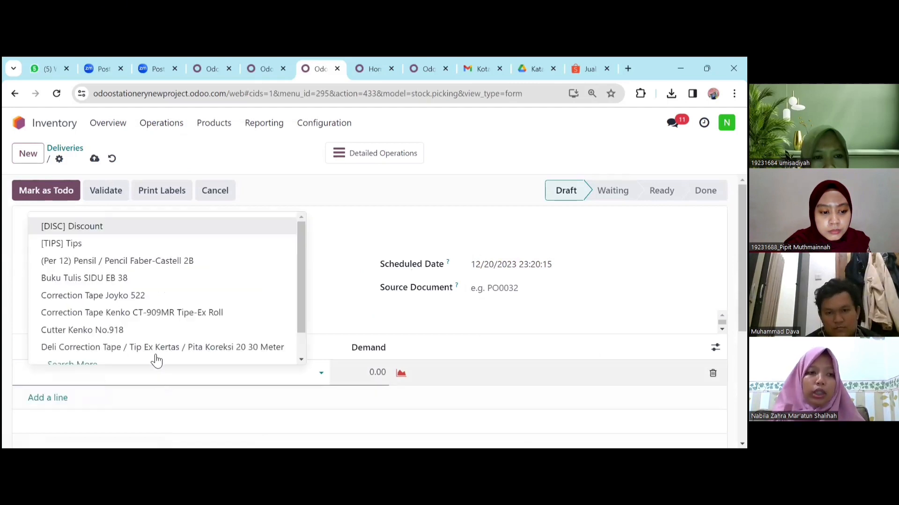
pyautogui.click(140, 267)
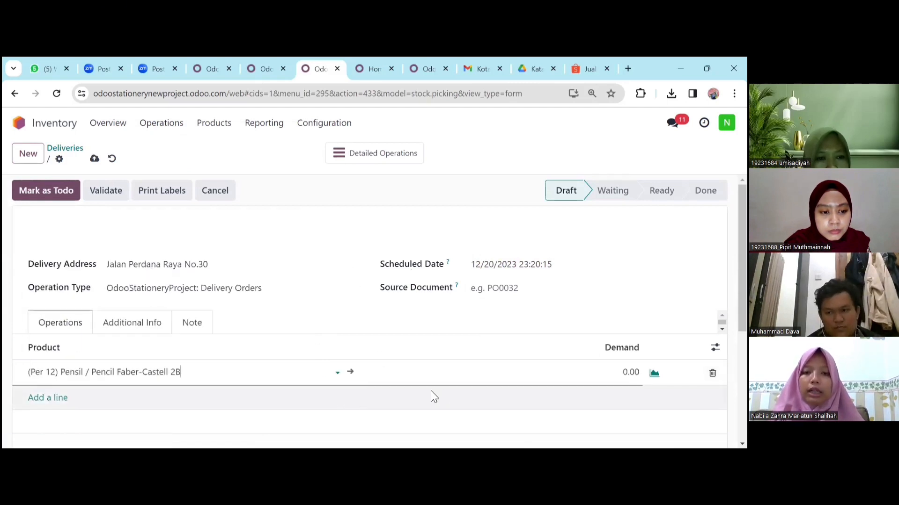
pyautogui.click(480, 373)
pyautogui.write('20')
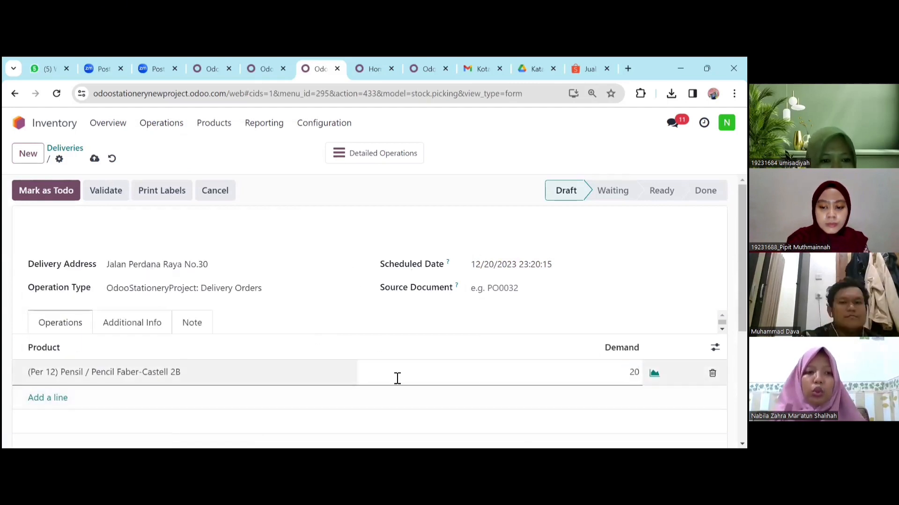
# Step: Add a second delivery line for Buku Tulis SIDU EB 38 with a demand of 10
pyautogui.click(195, 395)
pyautogui.click(47, 398)
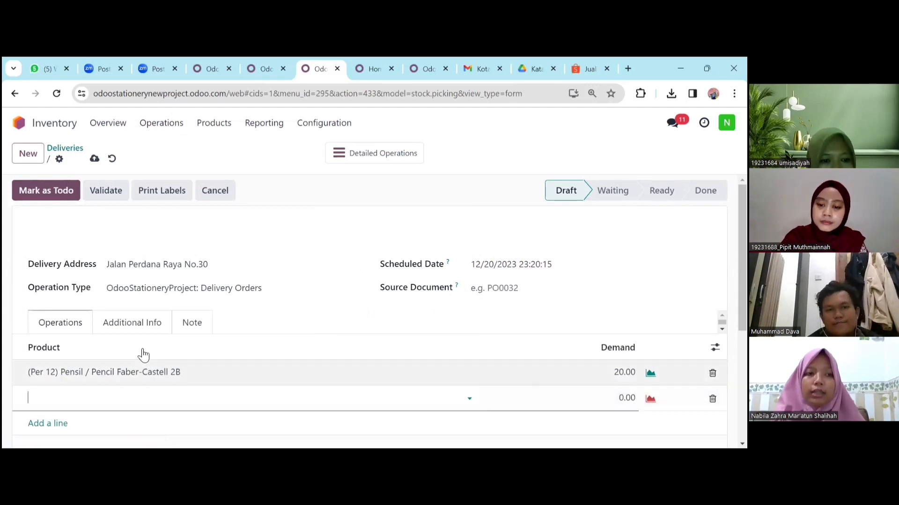
pyautogui.click(74, 399)
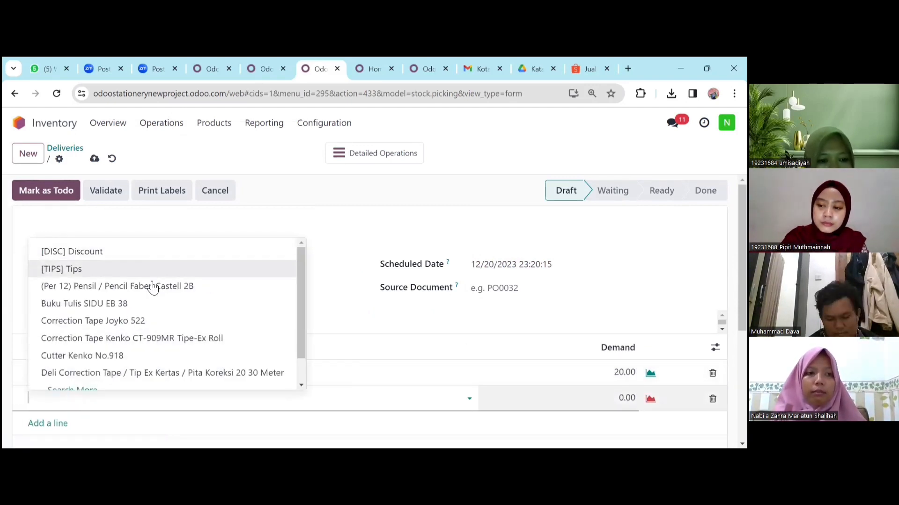
pyautogui.click(162, 305)
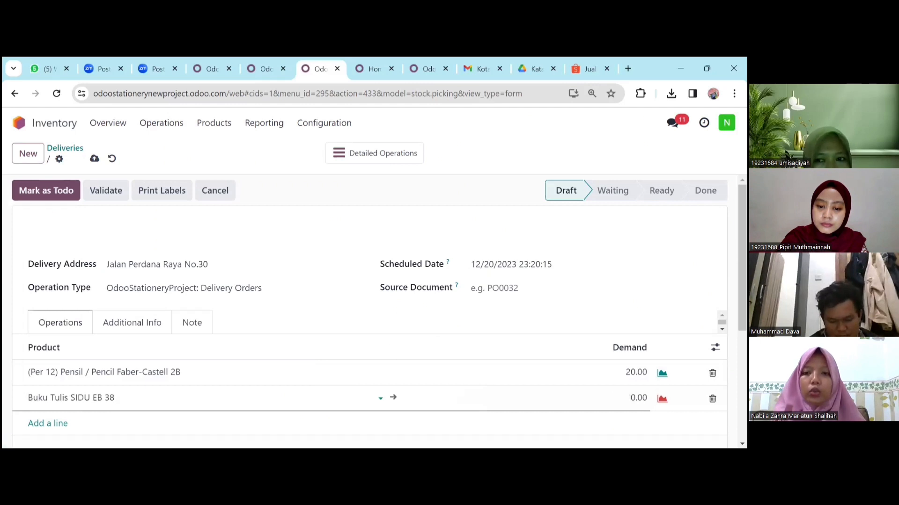
pyautogui.click(639, 398)
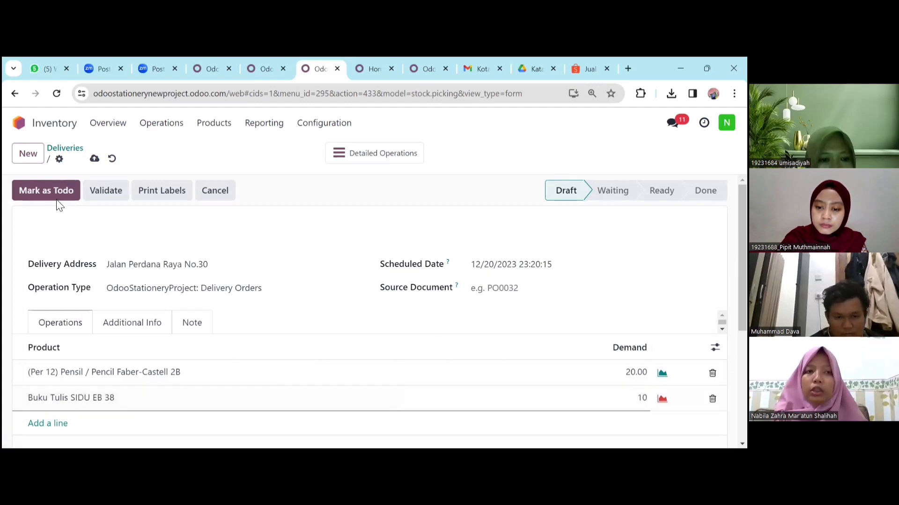
# Step: Mark the delivery order as todo, validate it from the overview's delivery orders awaiting processing, and return to the inventory overview
pyautogui.click(46, 192)
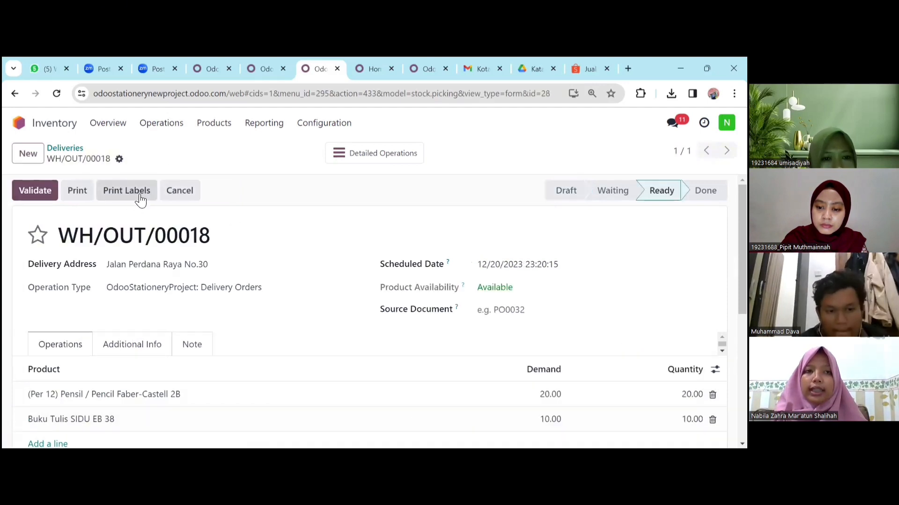
pyautogui.click(113, 125)
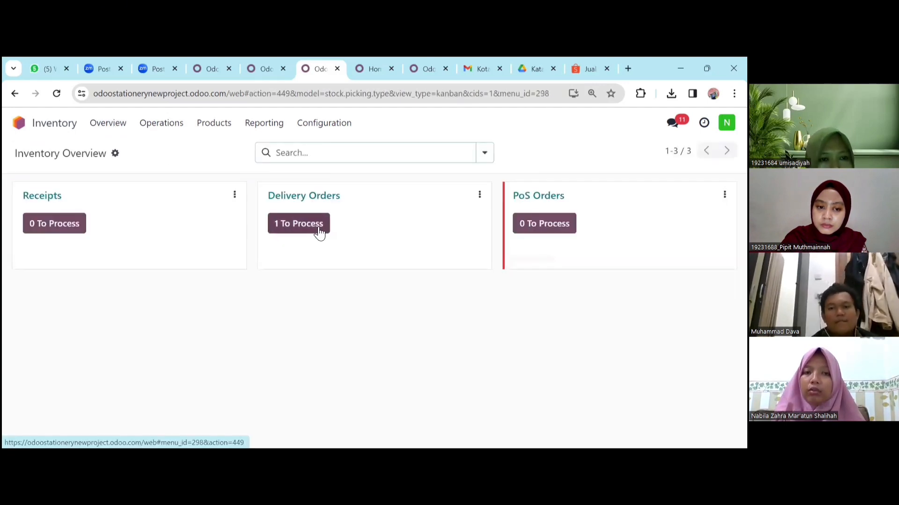
pyautogui.click(293, 219)
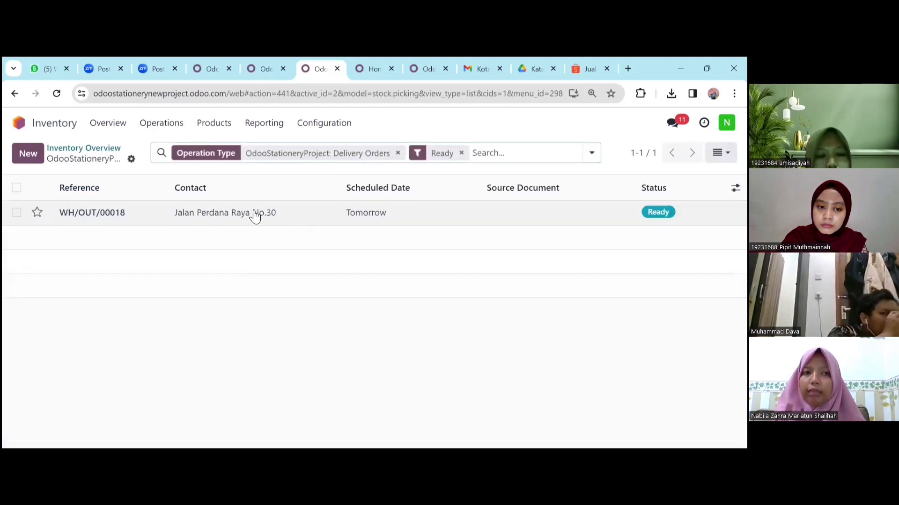
pyautogui.click(409, 220)
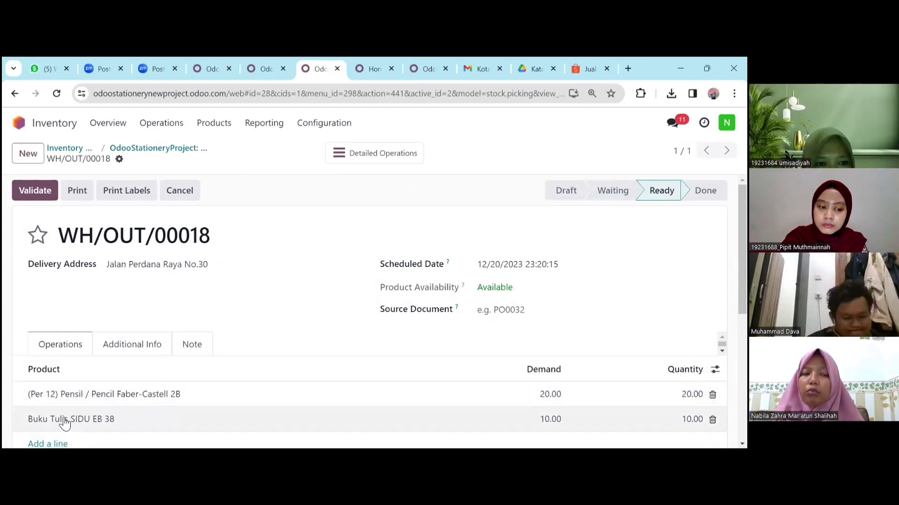
pyautogui.click(39, 195)
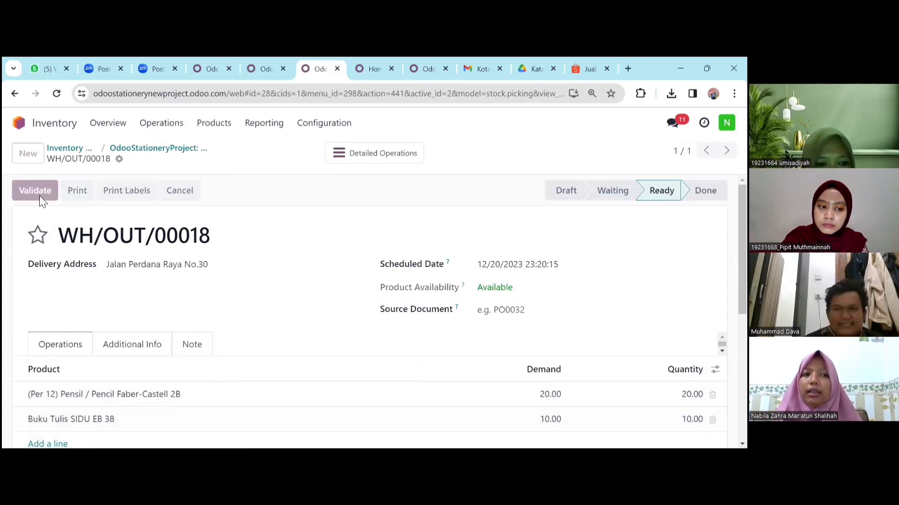
pyautogui.click(120, 130)
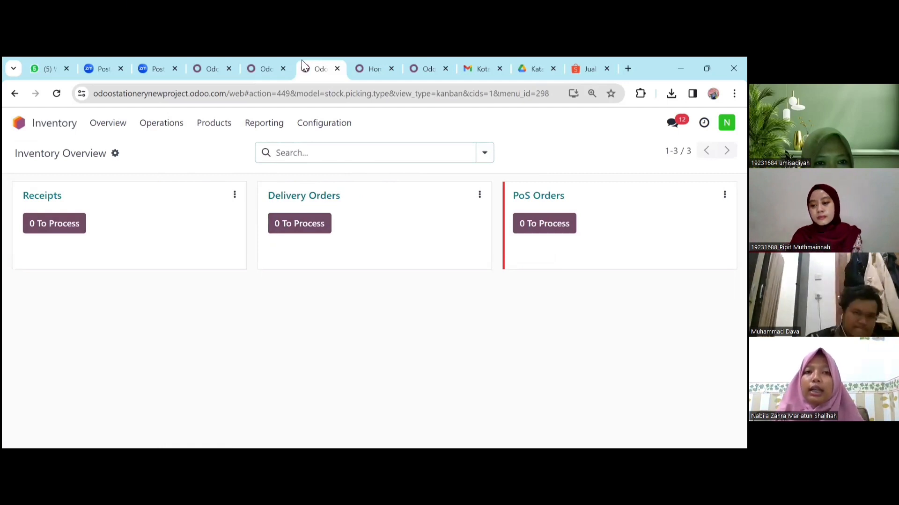
# Step: Create a website eCommerce category named Spidol with the image ba5b6601-d9be-4307-99e3-60b17996dae8 (1)
pyautogui.click(365, 68)
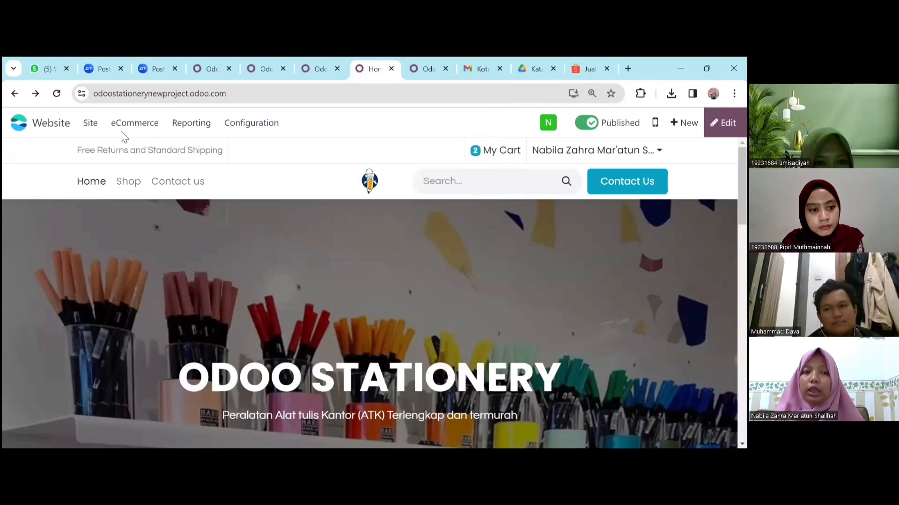
pyautogui.click(148, 129)
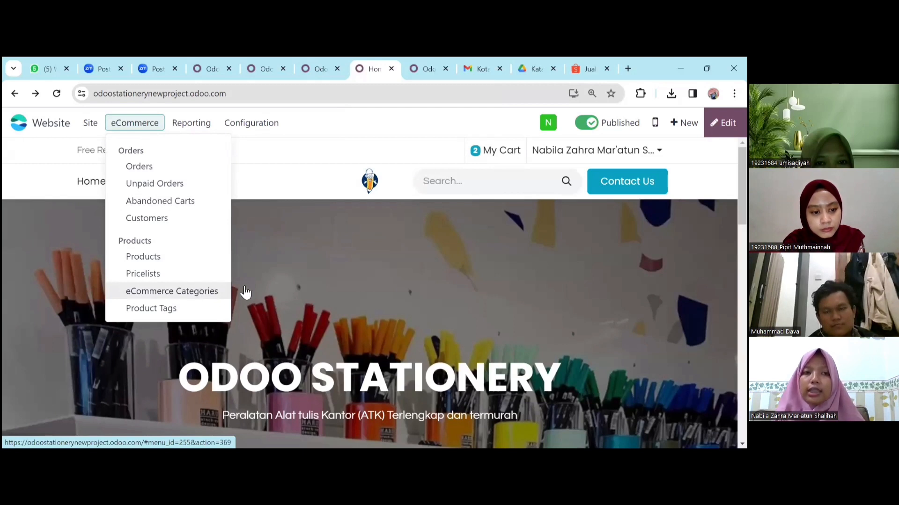
pyautogui.click(224, 291)
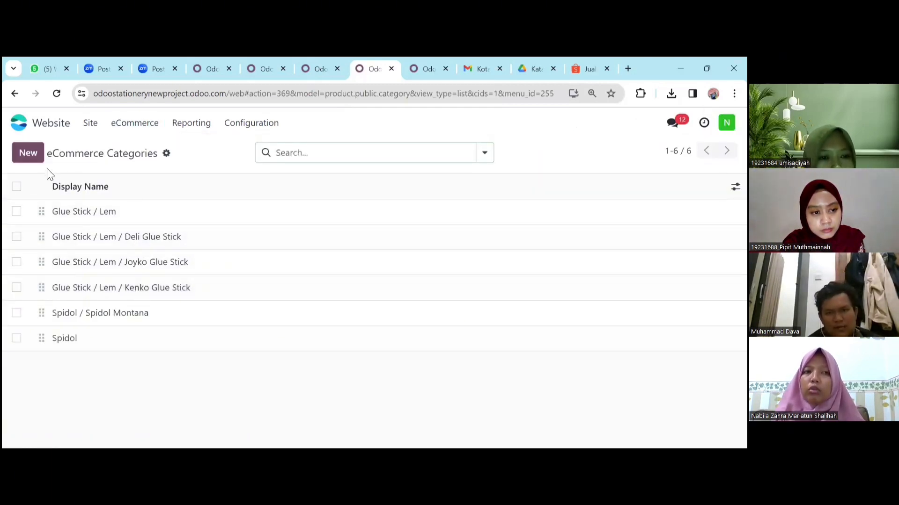
pyautogui.click(36, 159)
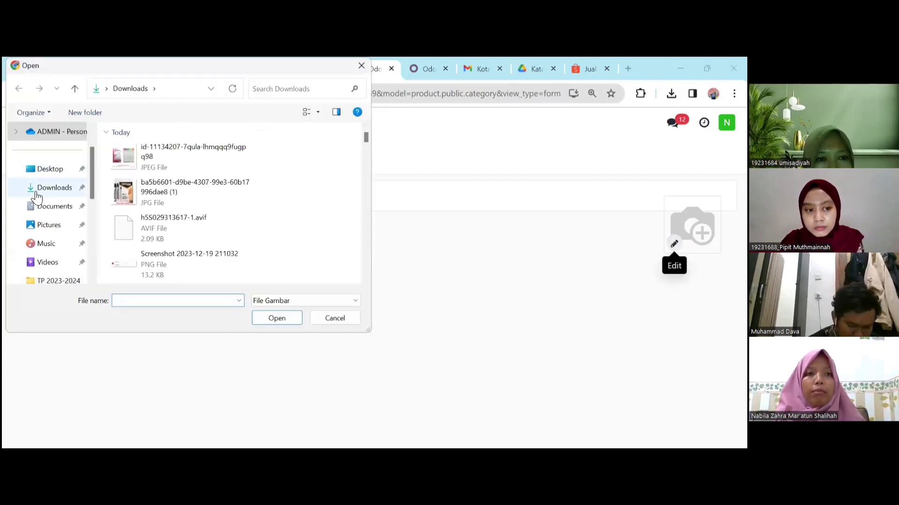
pyautogui.click(178, 186)
pyautogui.doubleClick(178, 186)
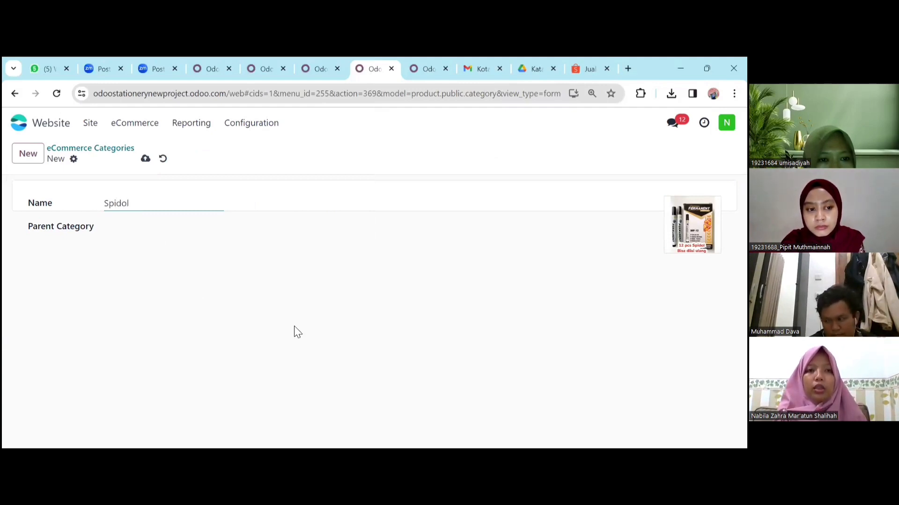
# Step: Set the new category's parent category to Spidol / Spidol Montana and save it
pyautogui.click(167, 232)
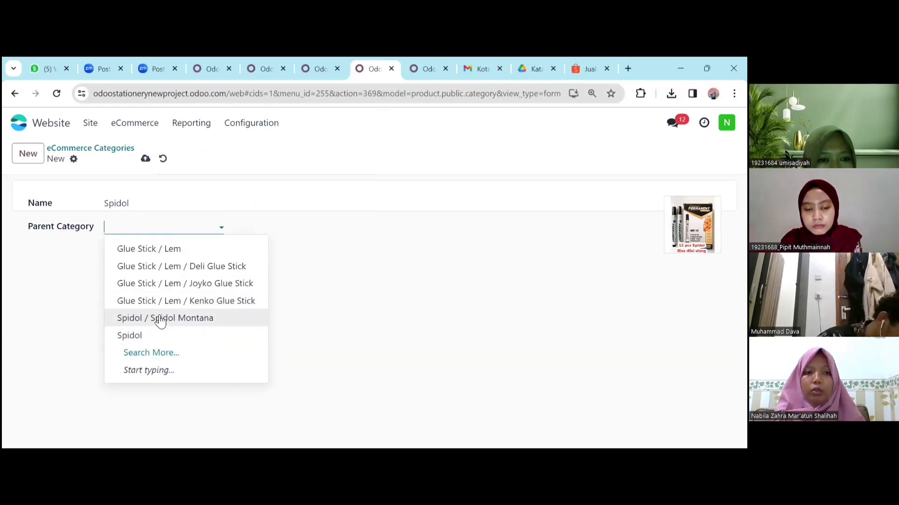
pyautogui.click(180, 320)
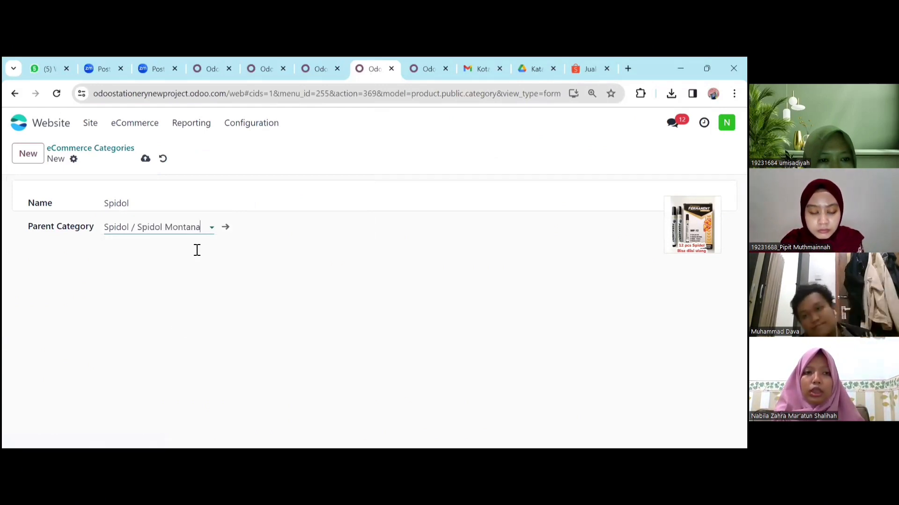
pyautogui.click(146, 159)
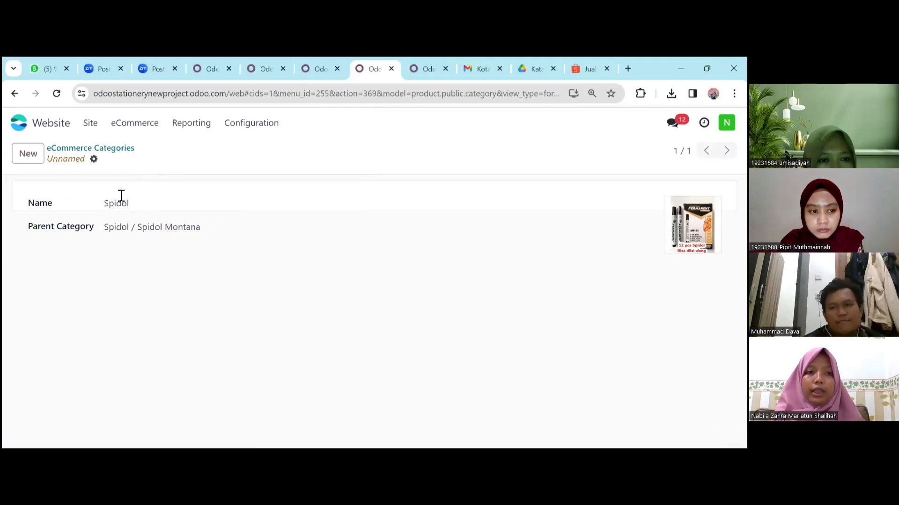
# Step: Return to the eCommerce categories list and open the Spidol / Spidol Montana / Spidol category to review it
pyautogui.click(144, 126)
pyautogui.click(192, 295)
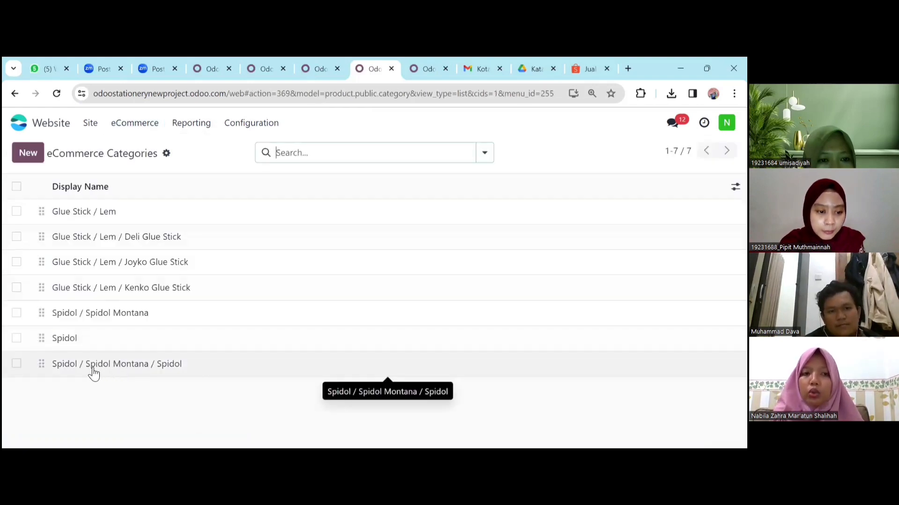
pyautogui.click(133, 370)
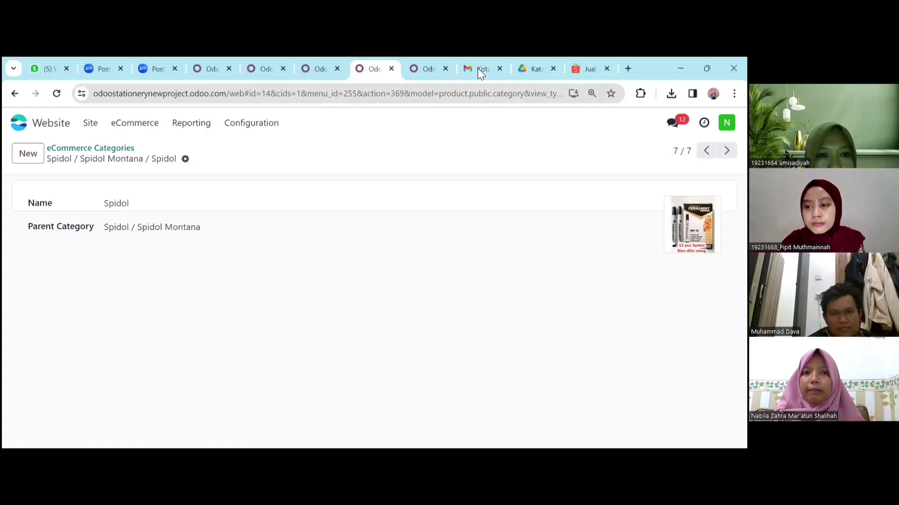
# Step: Switch to the Sales app from the Odoo home screen to reach its quotations list
pyautogui.click(264, 58)
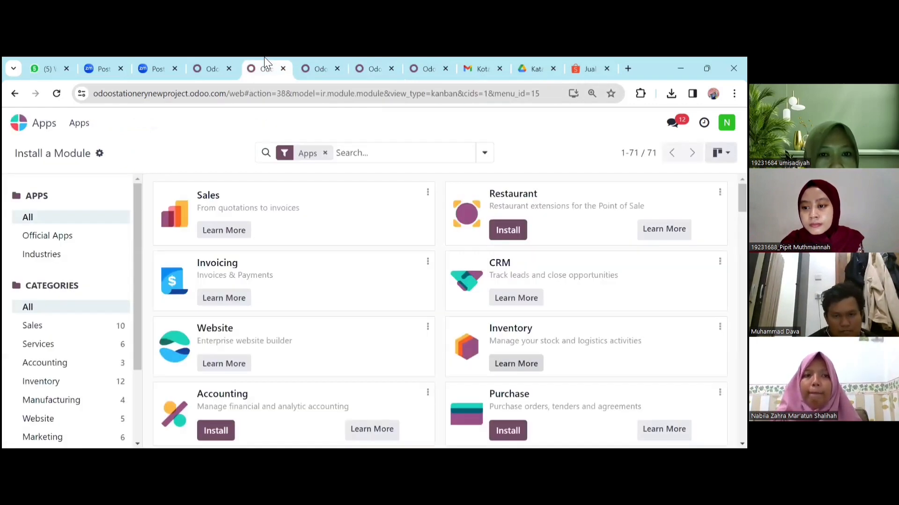
pyautogui.click(213, 66)
pyautogui.click(315, 58)
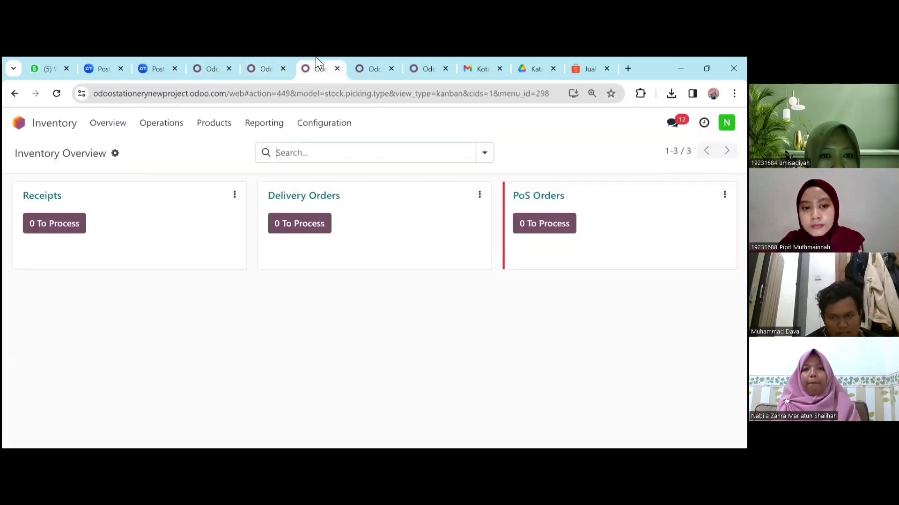
pyautogui.click(440, 59)
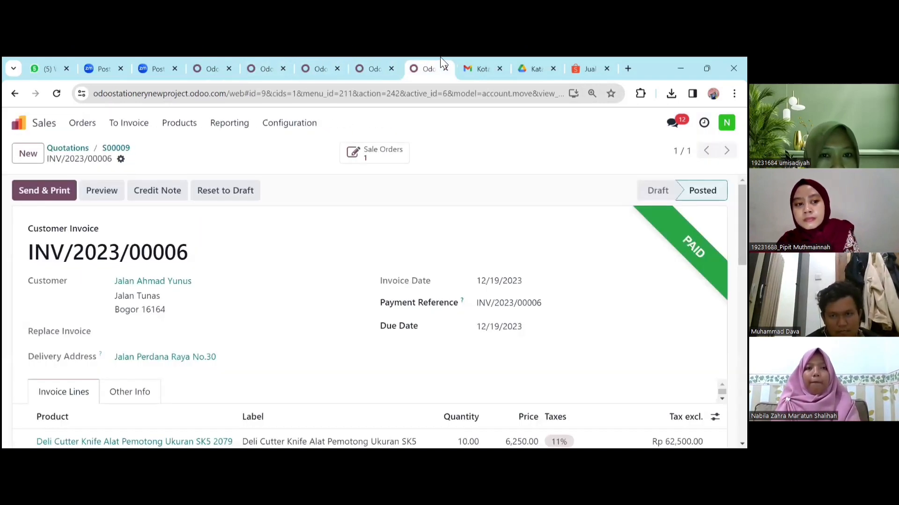
pyautogui.click(81, 123)
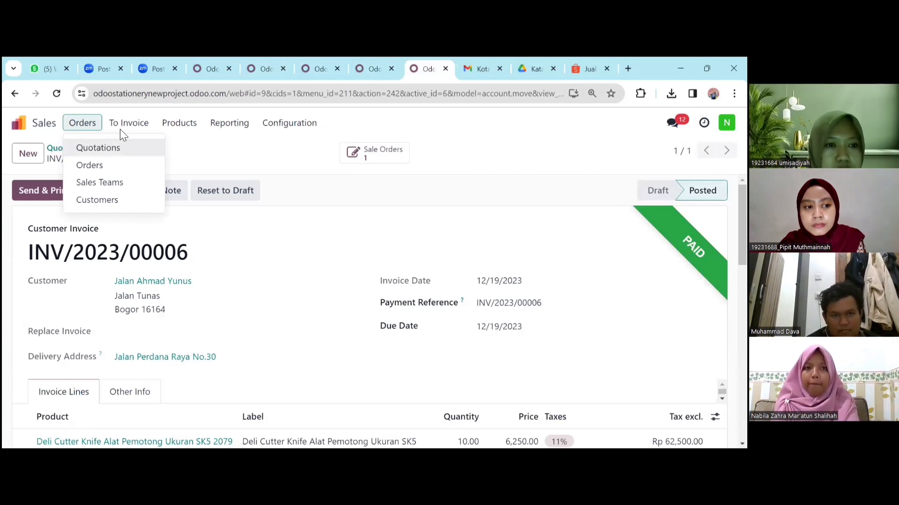
pyautogui.click(43, 124)
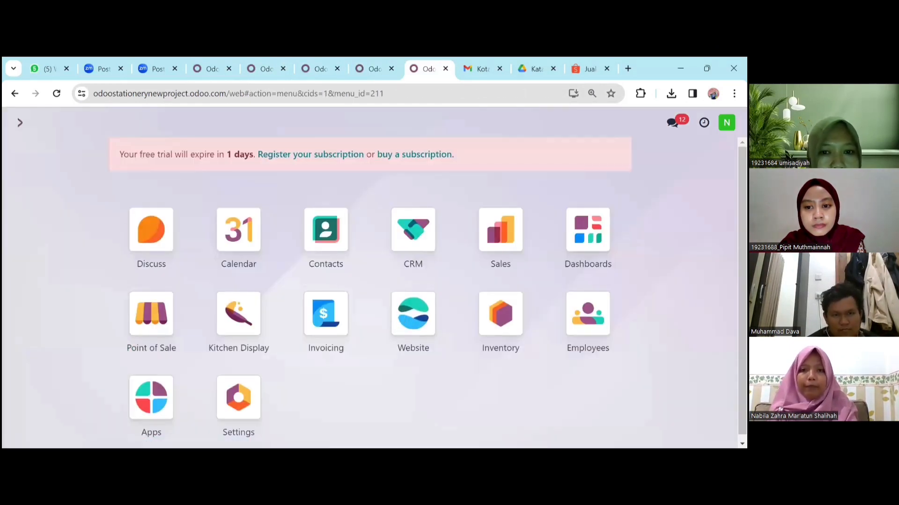
pyautogui.click(504, 237)
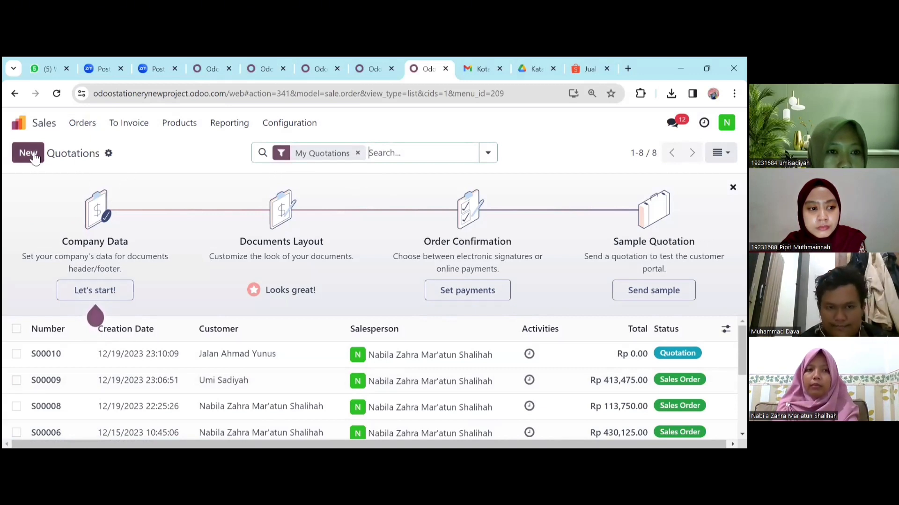
# Step: Start a new quotation from the quotations list and choose its customer from the full customer search list
pyautogui.click(83, 127)
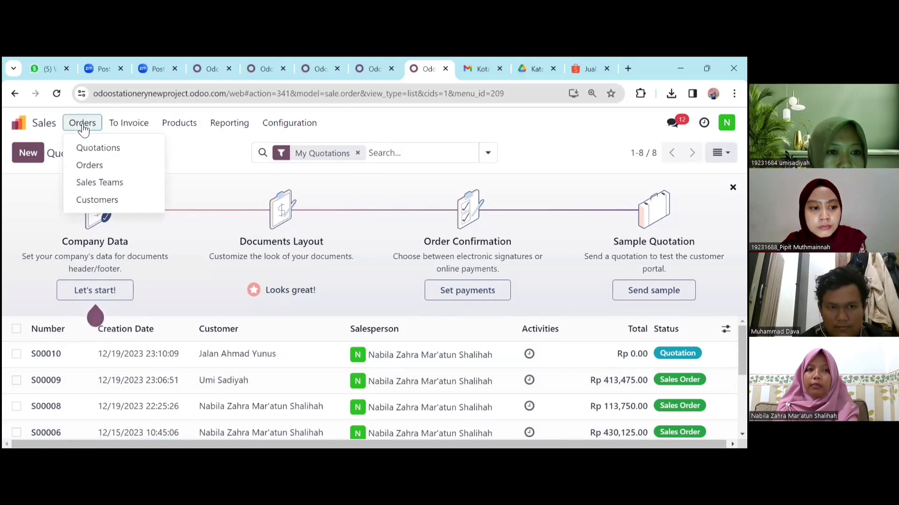
pyautogui.click(99, 149)
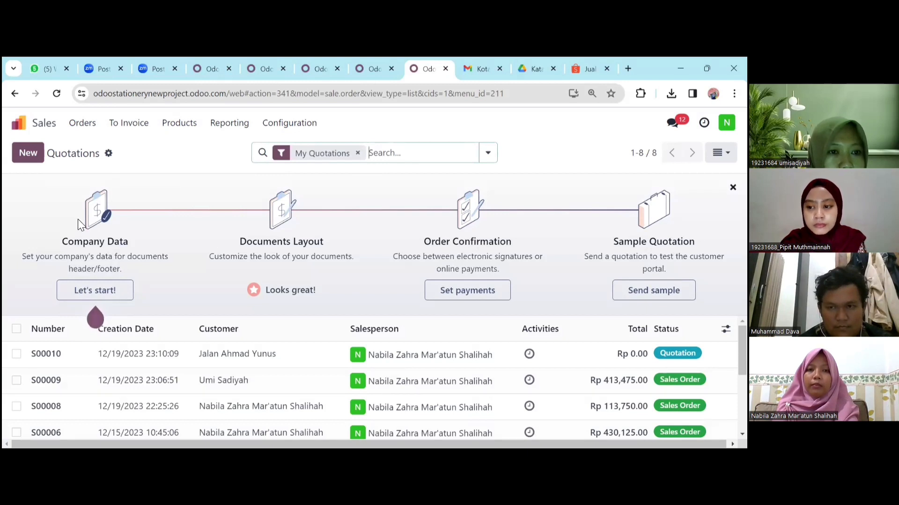
pyautogui.click(33, 157)
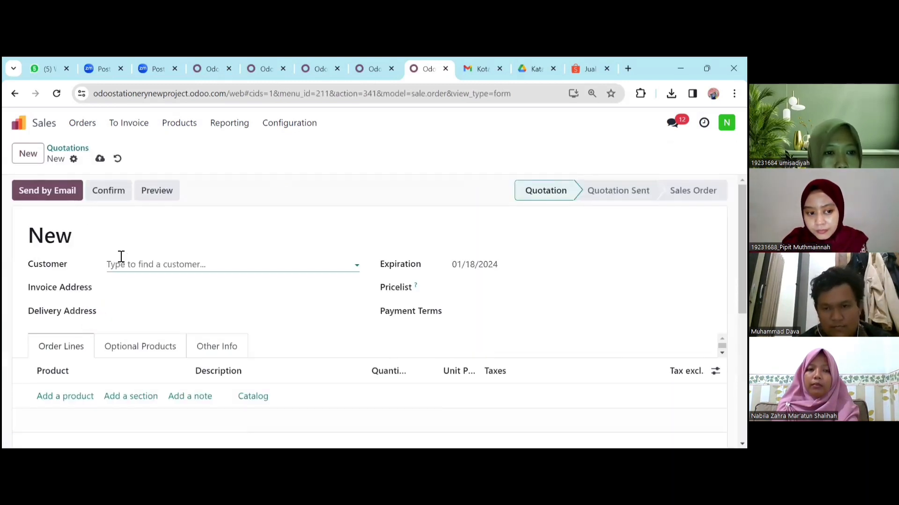
pyautogui.click(164, 270)
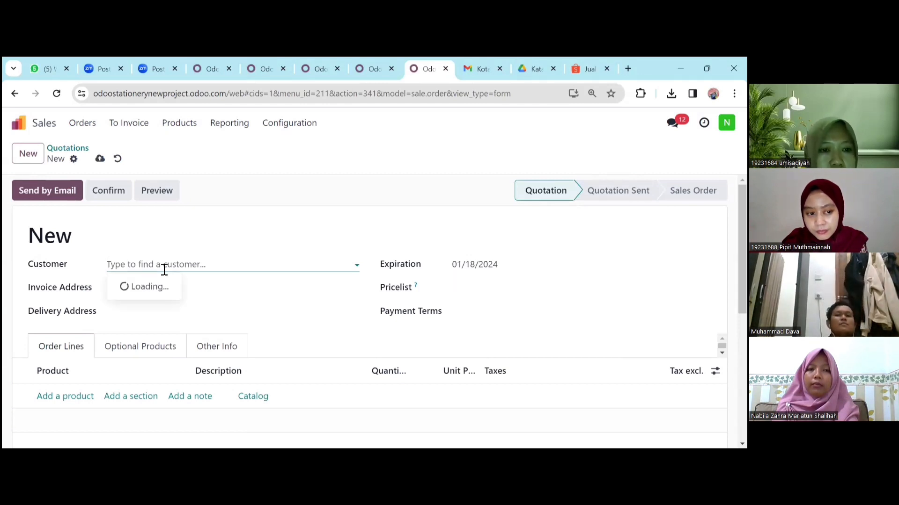
pyautogui.click(151, 421)
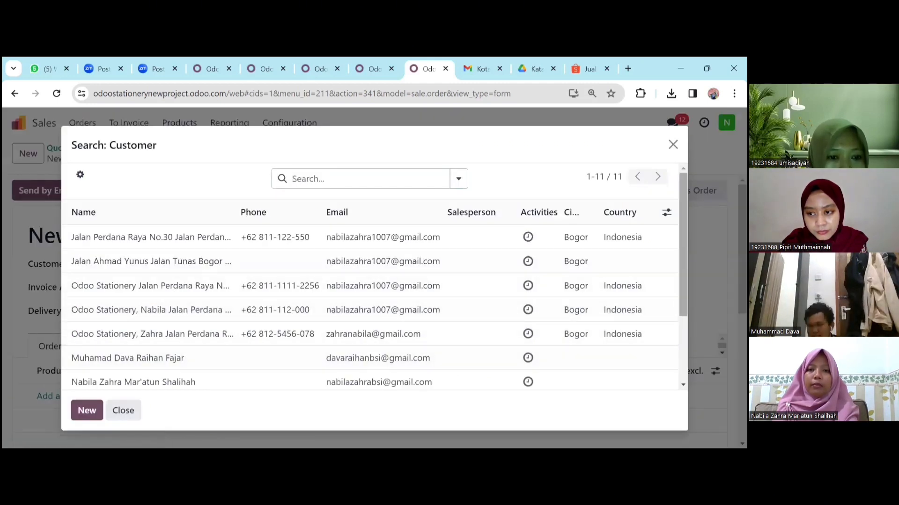
pyautogui.scroll(-3, 369, 276)
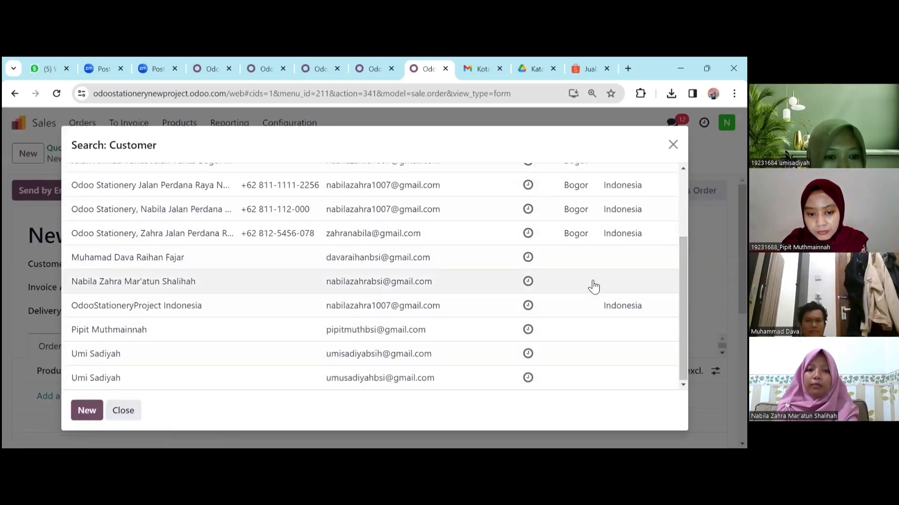
pyautogui.click(432, 355)
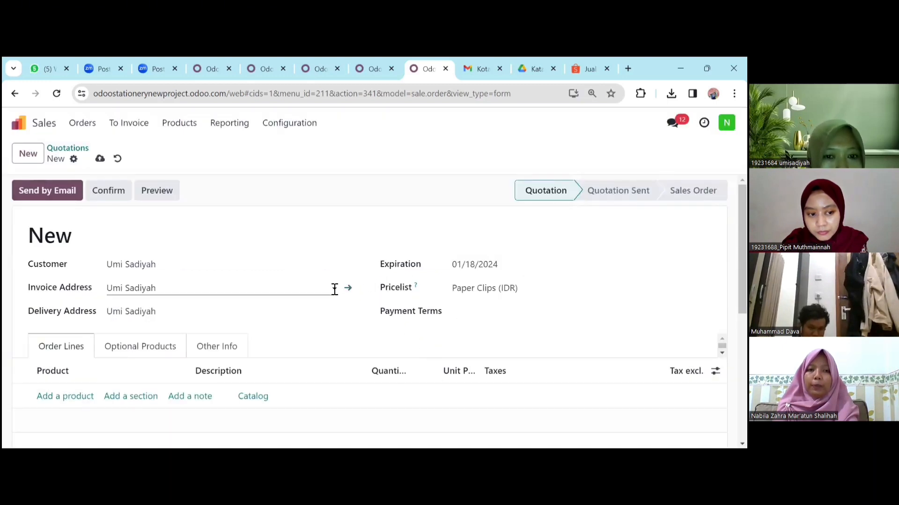
# Step: Set the quotation's invoice address and delivery address to two different street-address contacts from the suggestions
pyautogui.click(334, 288)
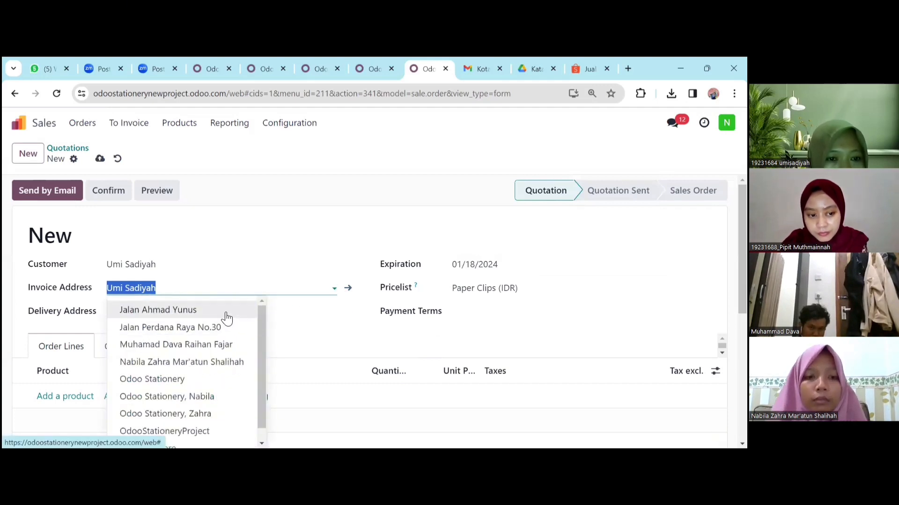
pyautogui.click(226, 315)
pyautogui.click(227, 314)
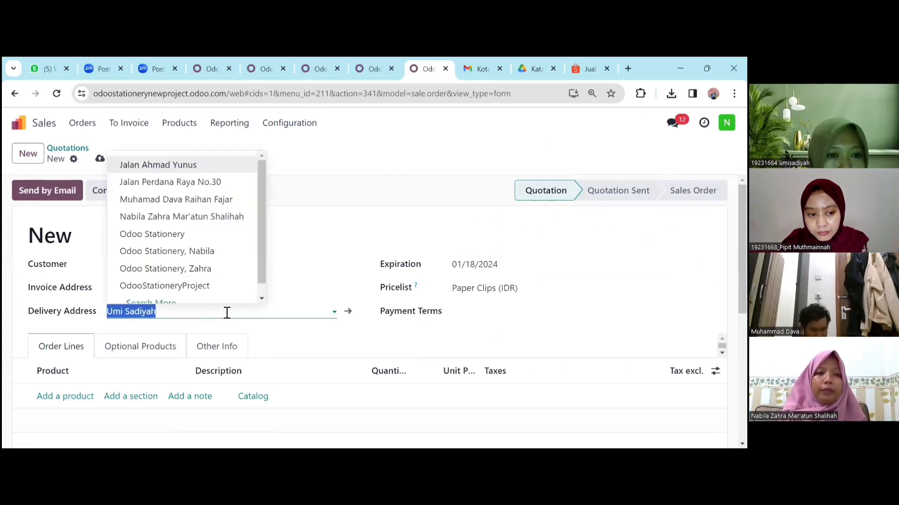
pyautogui.click(209, 187)
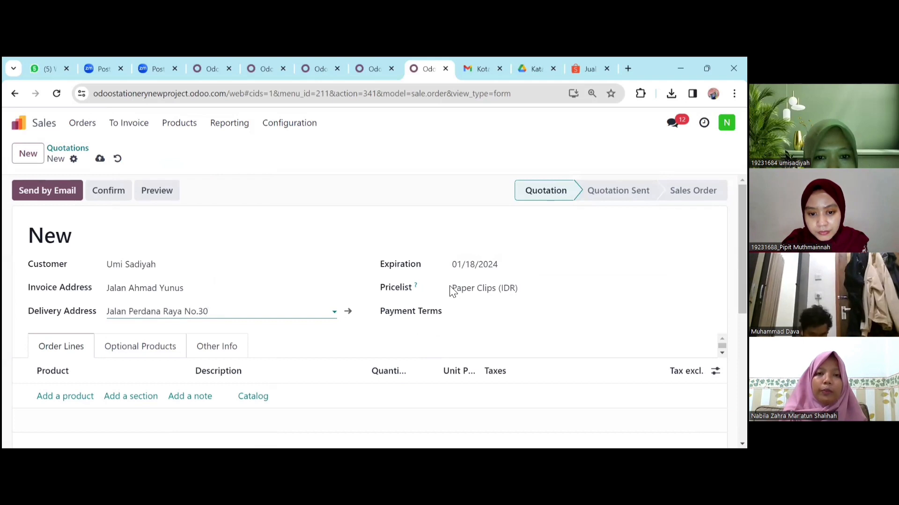
# Step: Set the quotation's expiration date to 12/20/2023 and its payment terms to Immediate Payment
pyautogui.click(473, 269)
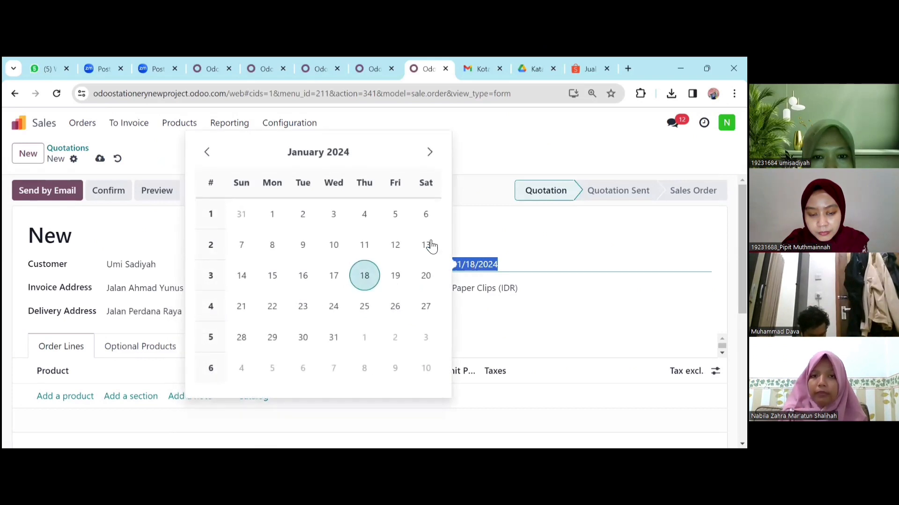
pyautogui.click(209, 153)
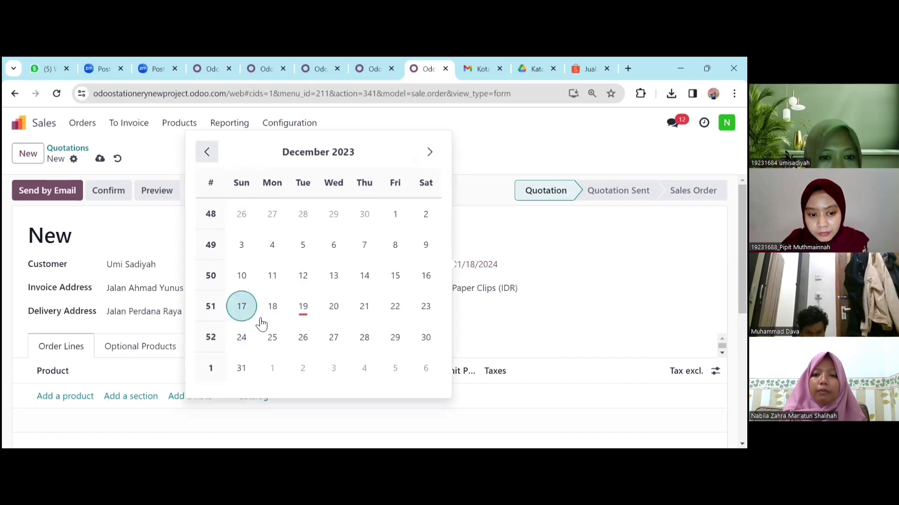
pyautogui.click(334, 306)
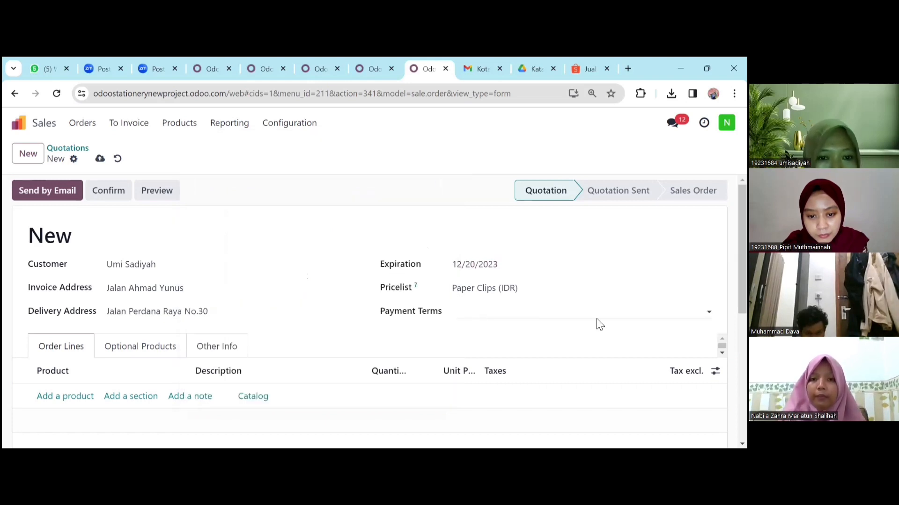
pyautogui.moveTo(742, 271); pyautogui.dragTo(742, 321)
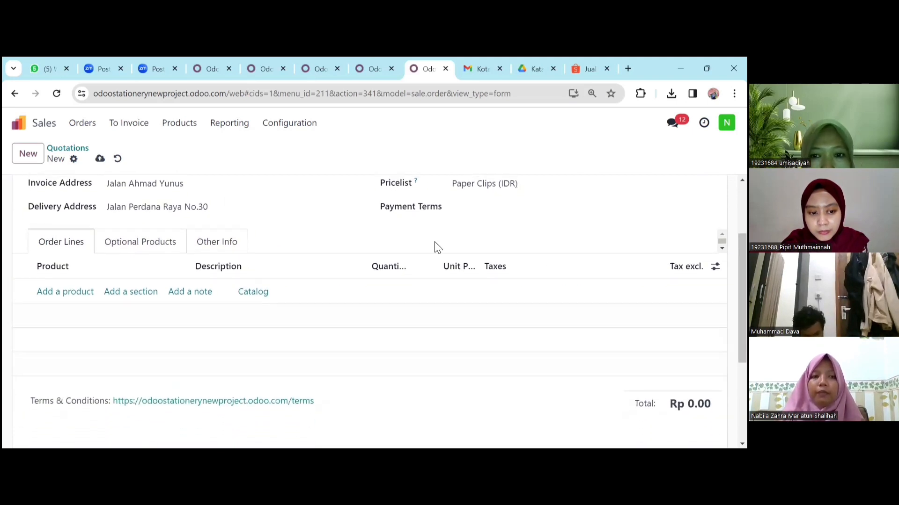
pyautogui.click(478, 206)
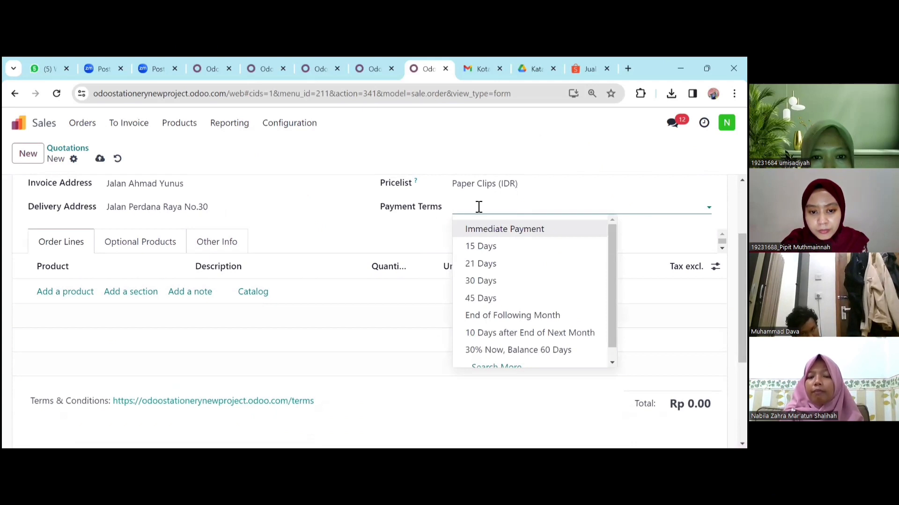
pyautogui.click(495, 246)
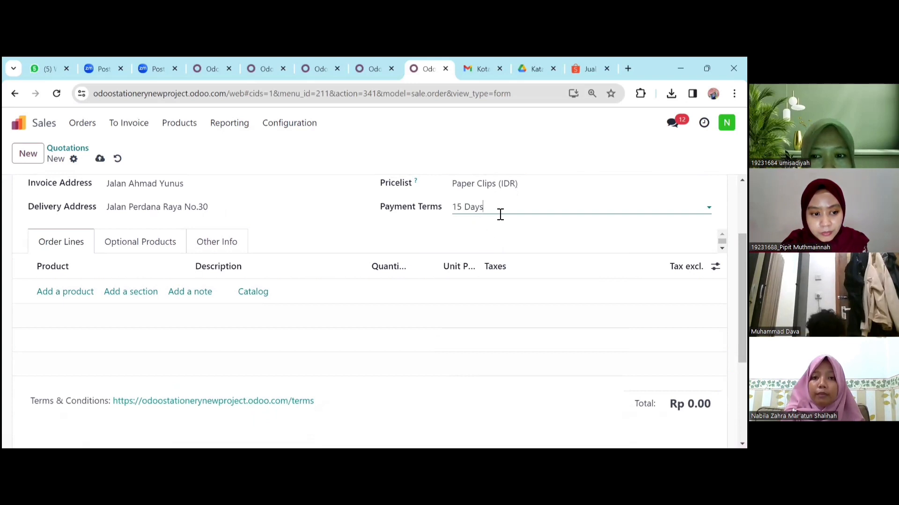
pyautogui.click(498, 210)
pyautogui.click(499, 231)
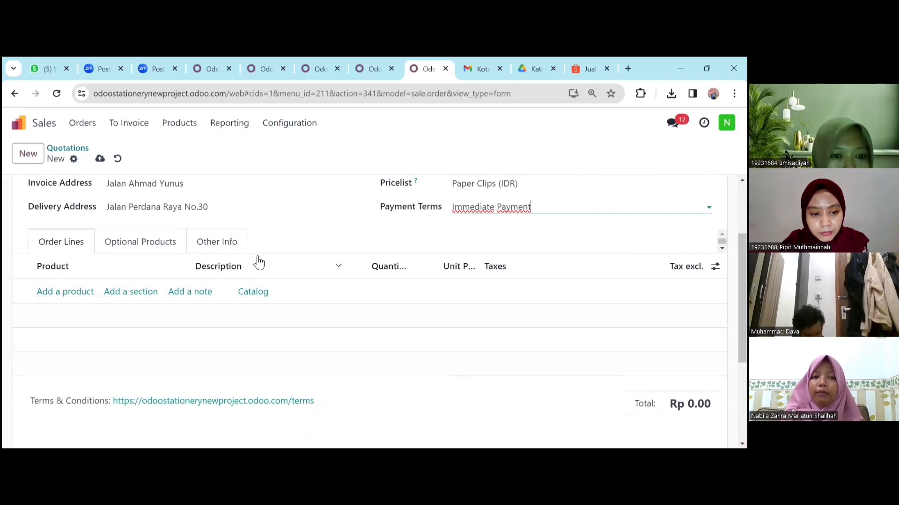
# Step: Add the product Buku Tulis SIDU EB 38 to the order lines with a quantity of 10
pyautogui.click(70, 293)
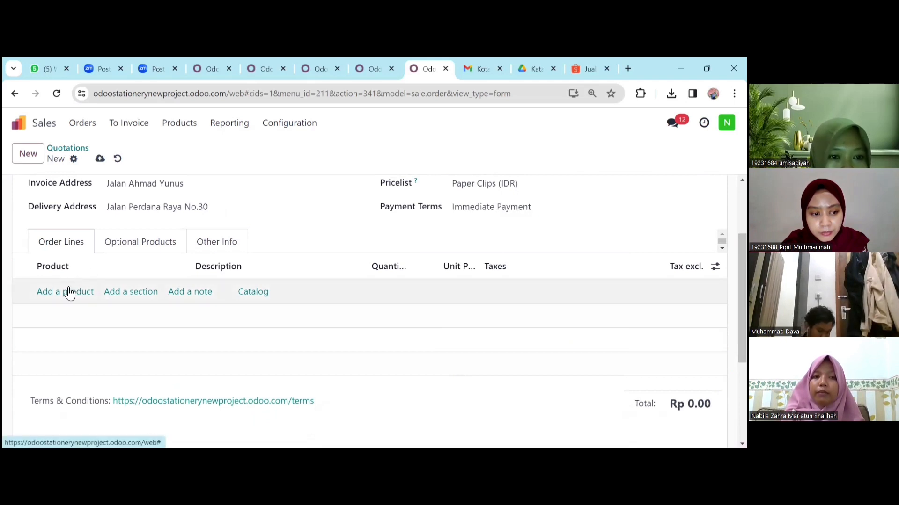
pyautogui.click(70, 293)
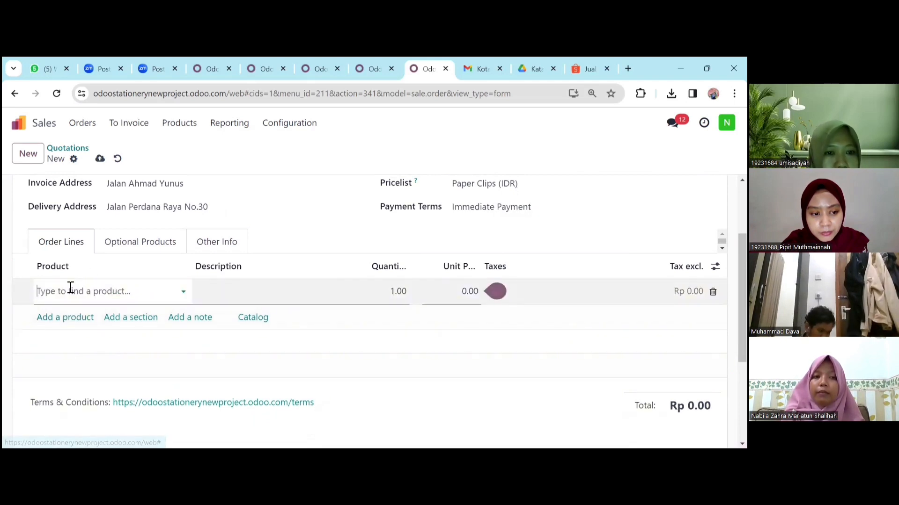
pyautogui.click(162, 295)
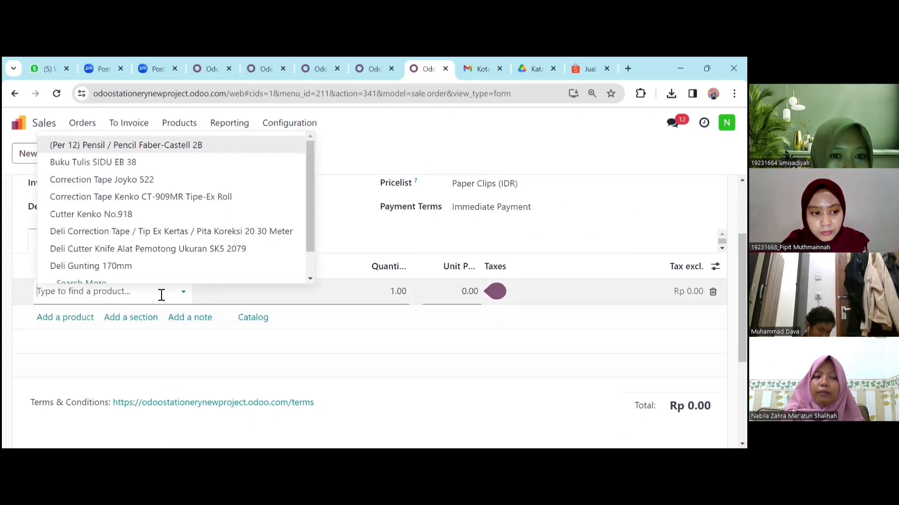
pyautogui.click(132, 163)
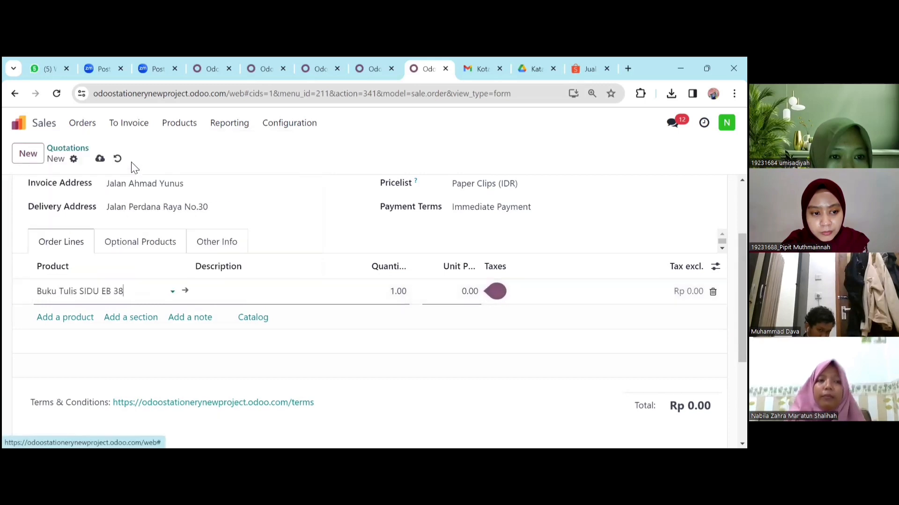
pyautogui.click(371, 294)
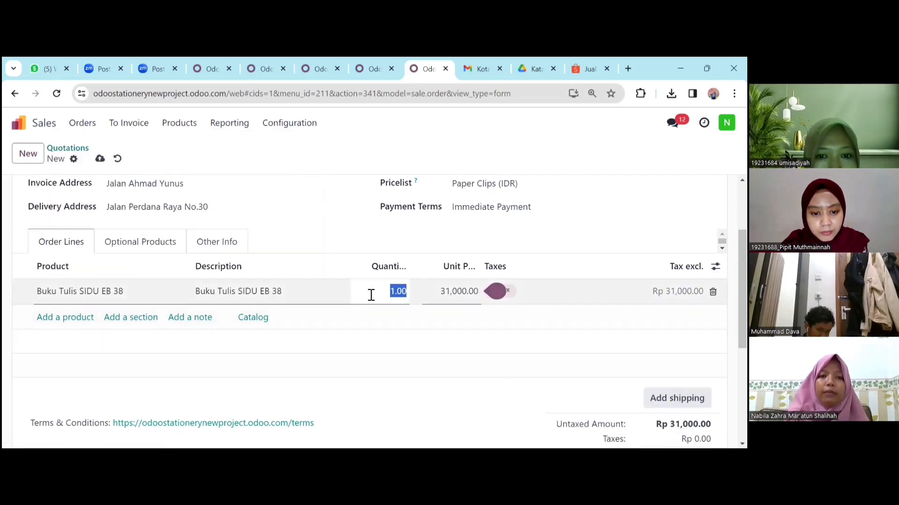
pyautogui.write('10')
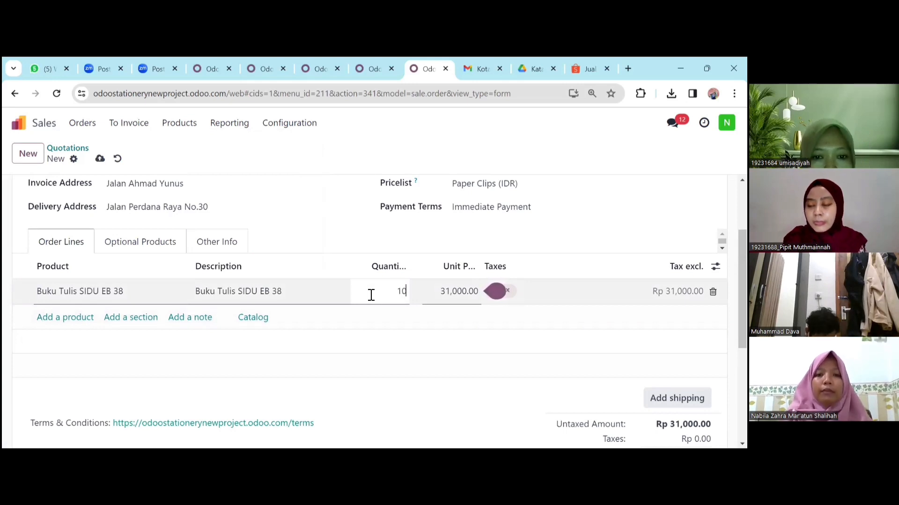
# Step: Set the tax on the Buku Tulis SIDU EB 38 order line to 11%
pyautogui.click(525, 314)
pyautogui.click(521, 296)
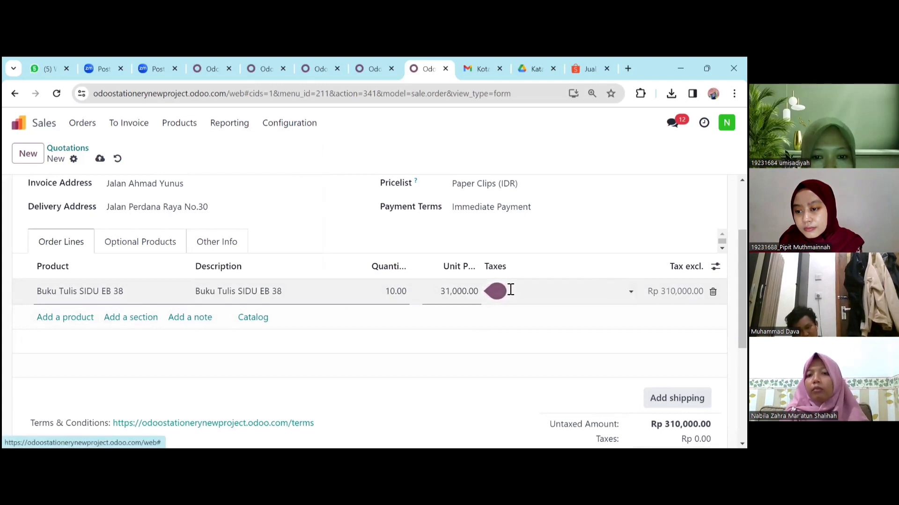
pyautogui.click(550, 293)
pyautogui.click(544, 324)
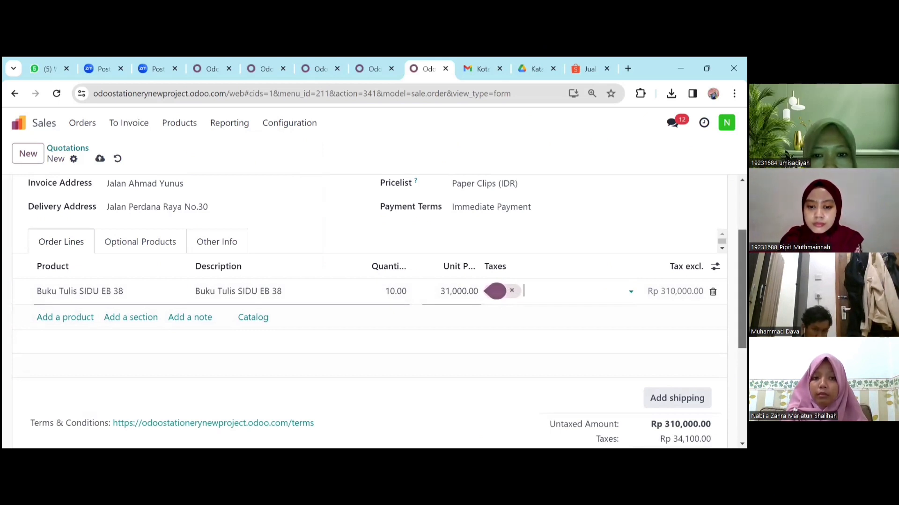
# Step: Review the quotation's totals and confirm it as a sales order
pyautogui.scroll(-2, 496, 291)
pyautogui.scroll(-1, 496, 184)
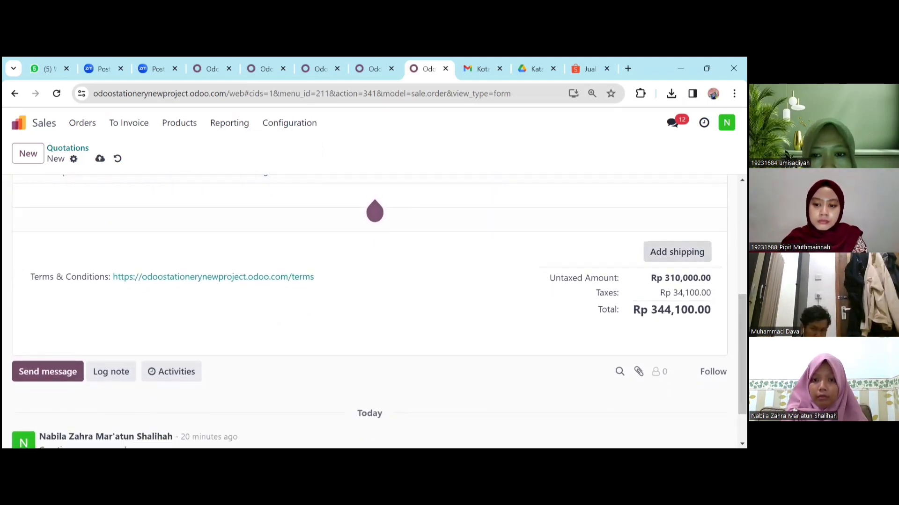
pyautogui.scroll(5, 537, 281)
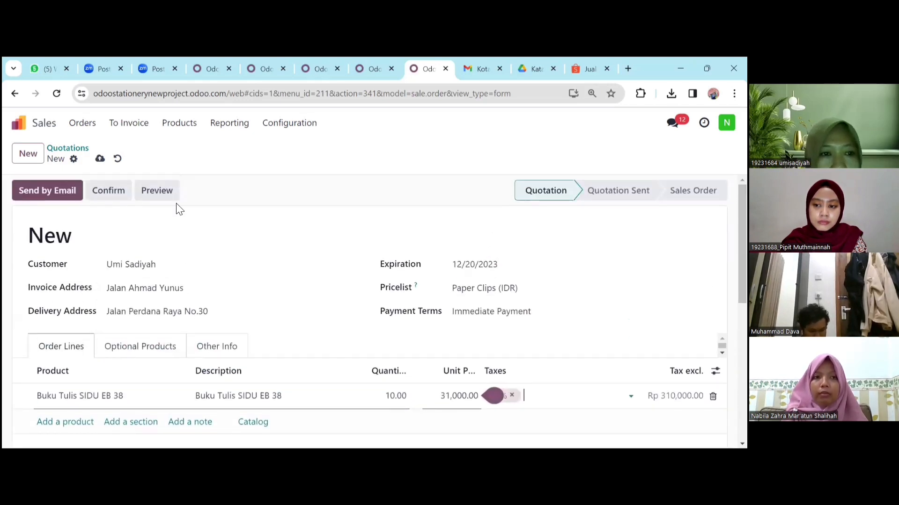
pyautogui.click(118, 192)
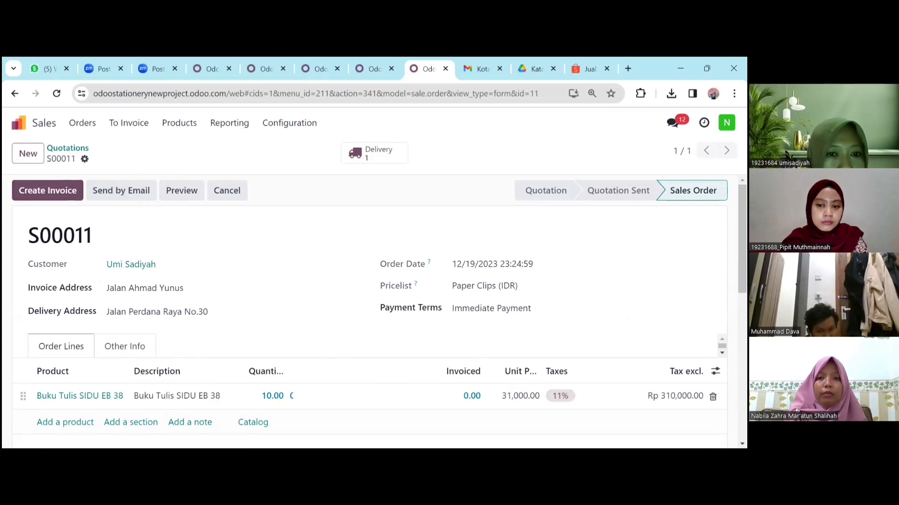
# Step: Create a regular draft invoice from the sales order, then review and confirm it
pyautogui.click(49, 189)
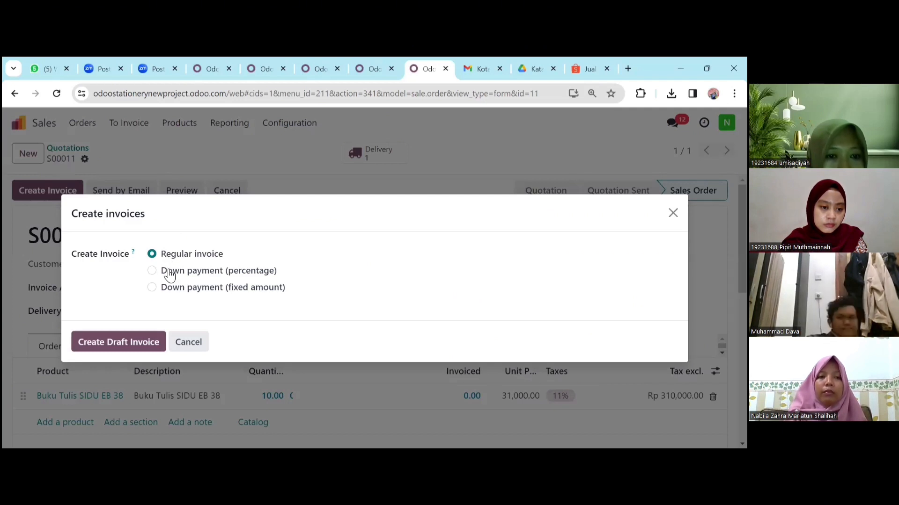
pyautogui.click(137, 340)
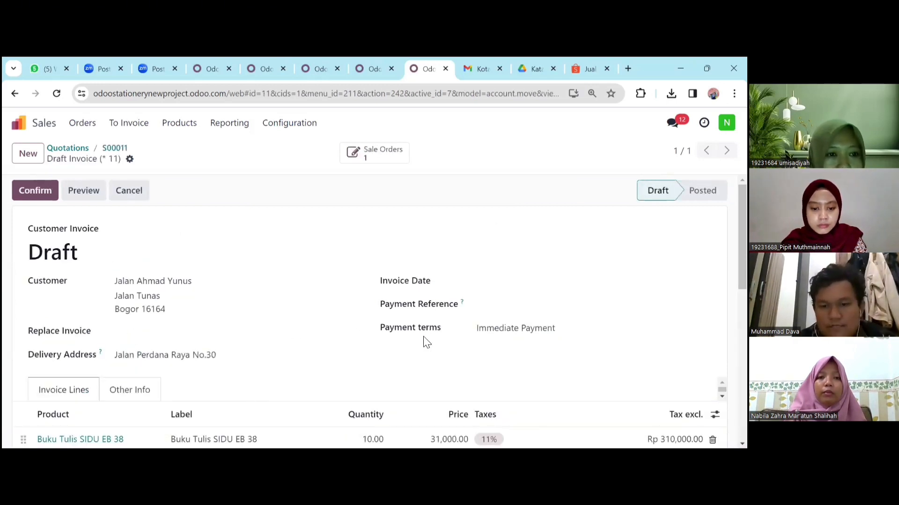
pyautogui.scroll(-1, 424, 342)
pyautogui.scroll(-4, 209, 210)
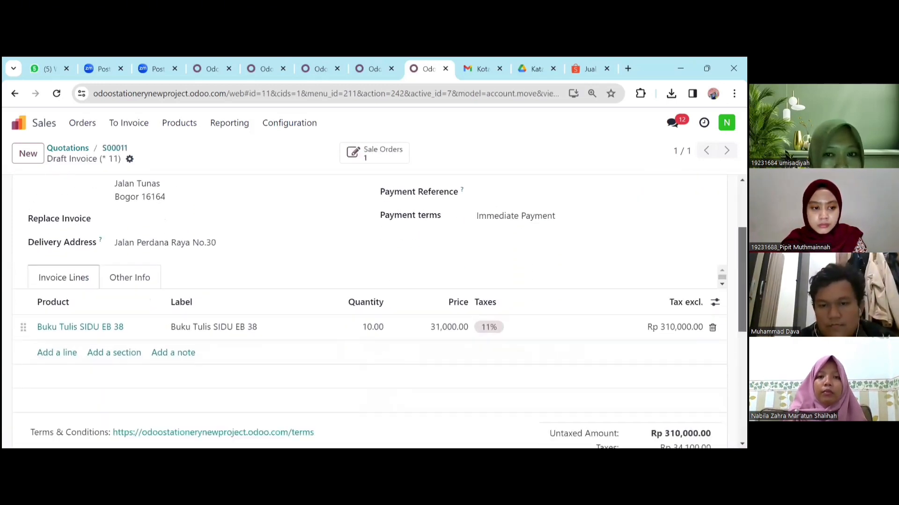
pyautogui.scroll(4, 210, 210)
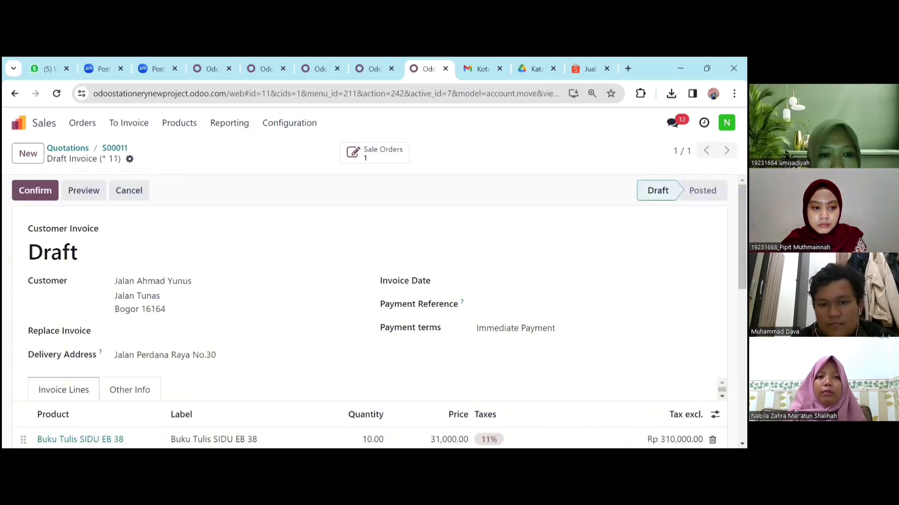
pyautogui.click(48, 195)
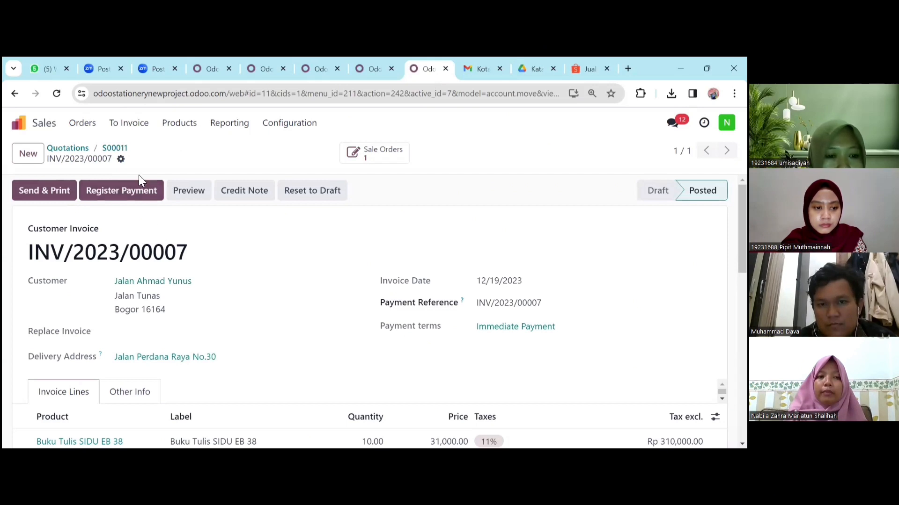
# Step: Register the invoice's payment with the Bank journal and the Manual payment method, and create the payment
pyautogui.click(129, 189)
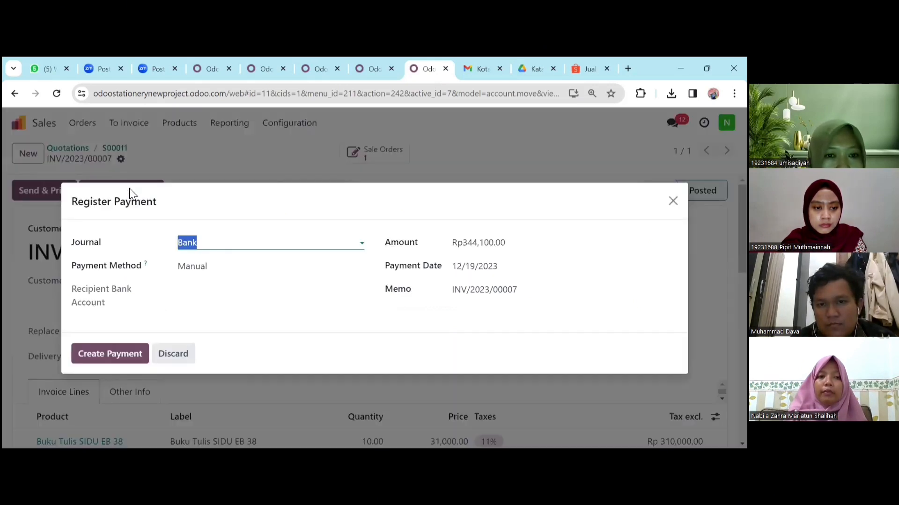
pyautogui.click(273, 249)
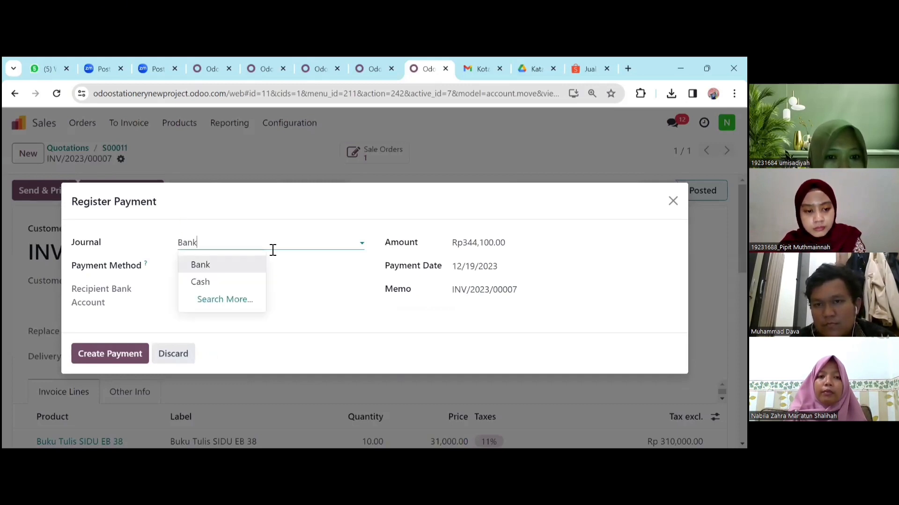
pyautogui.click(221, 263)
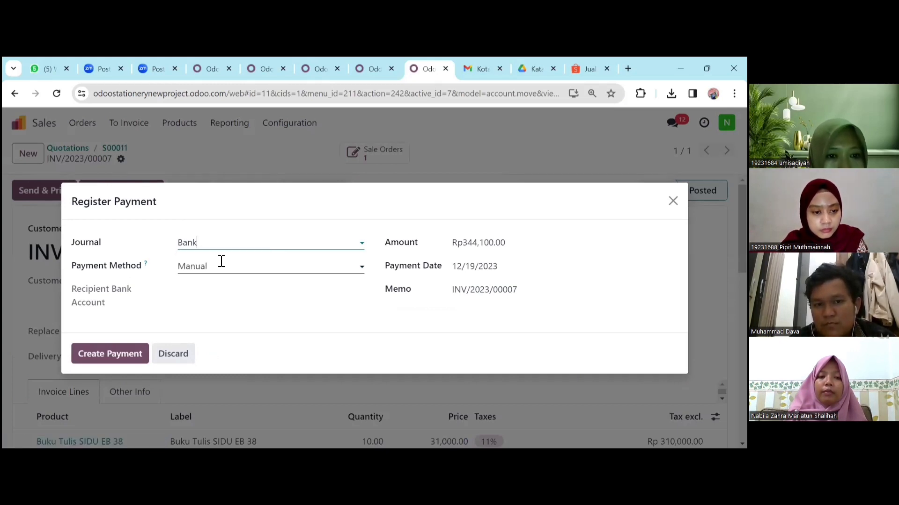
pyautogui.click(231, 269)
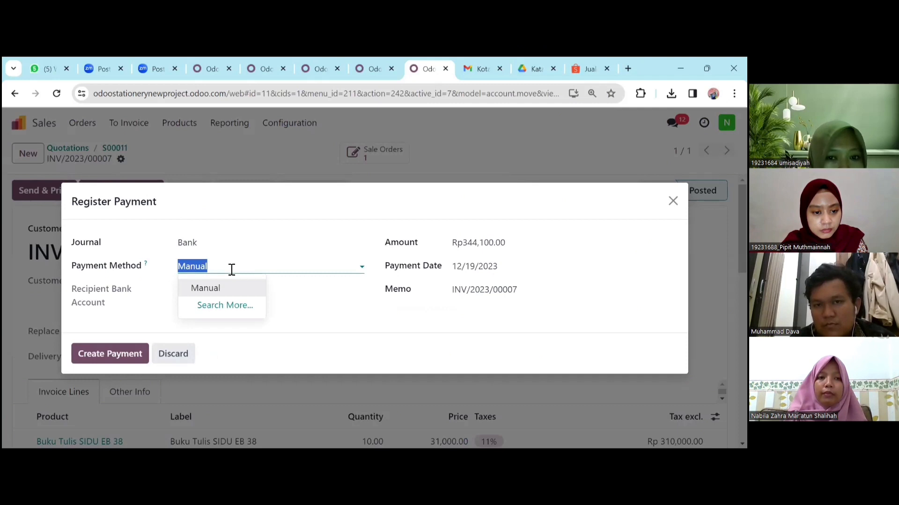
pyautogui.click(231, 269)
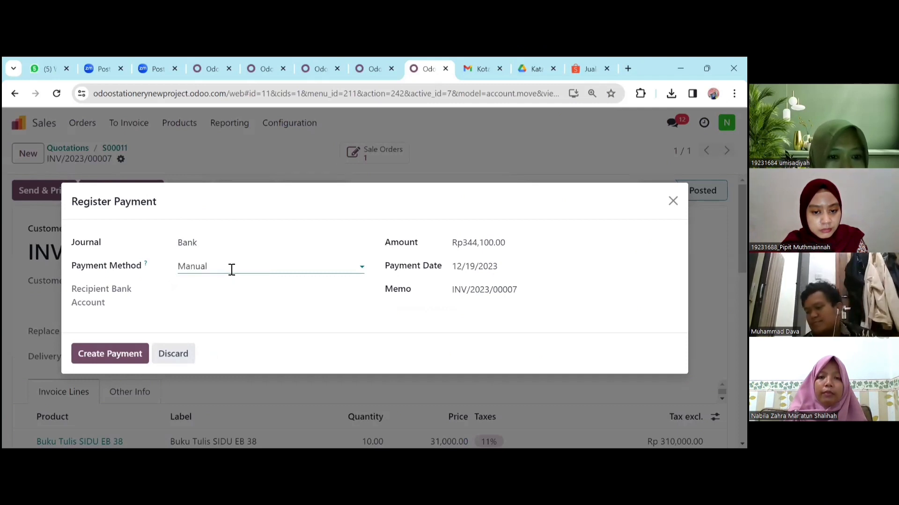
pyautogui.click(102, 352)
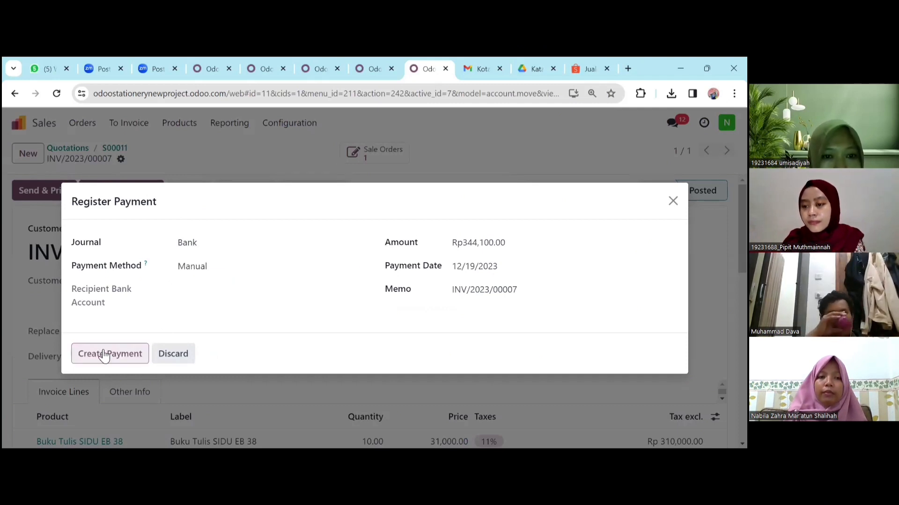